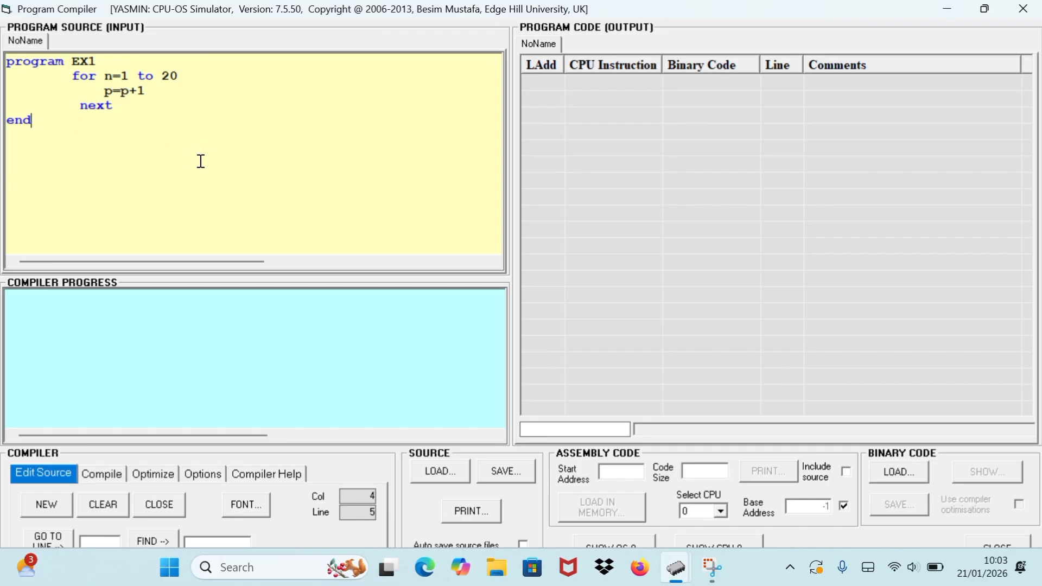
Compile the EX1 source program into CPU instructions.
left_click(167, 383)
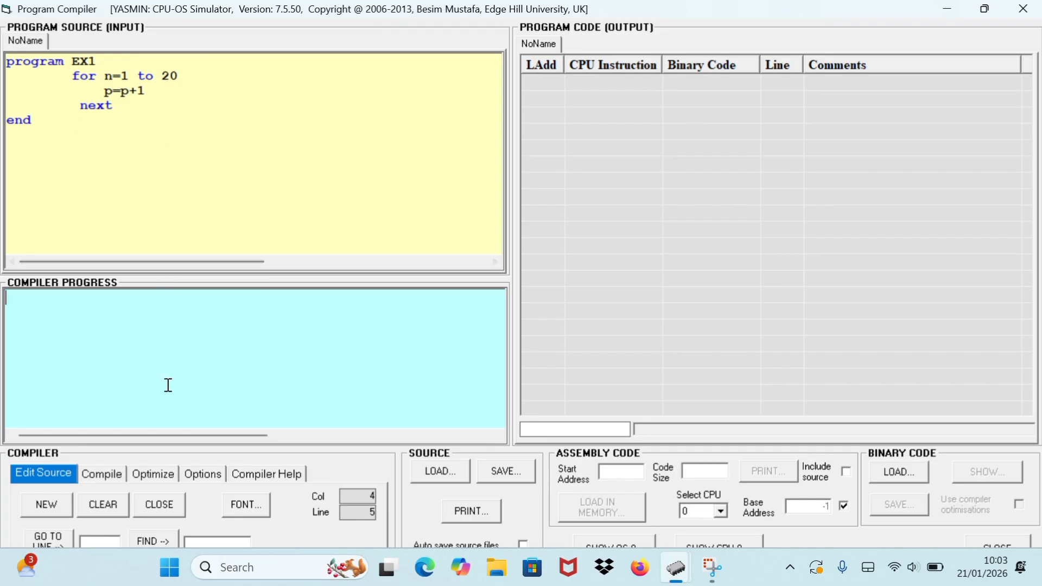
left_click(113, 476)
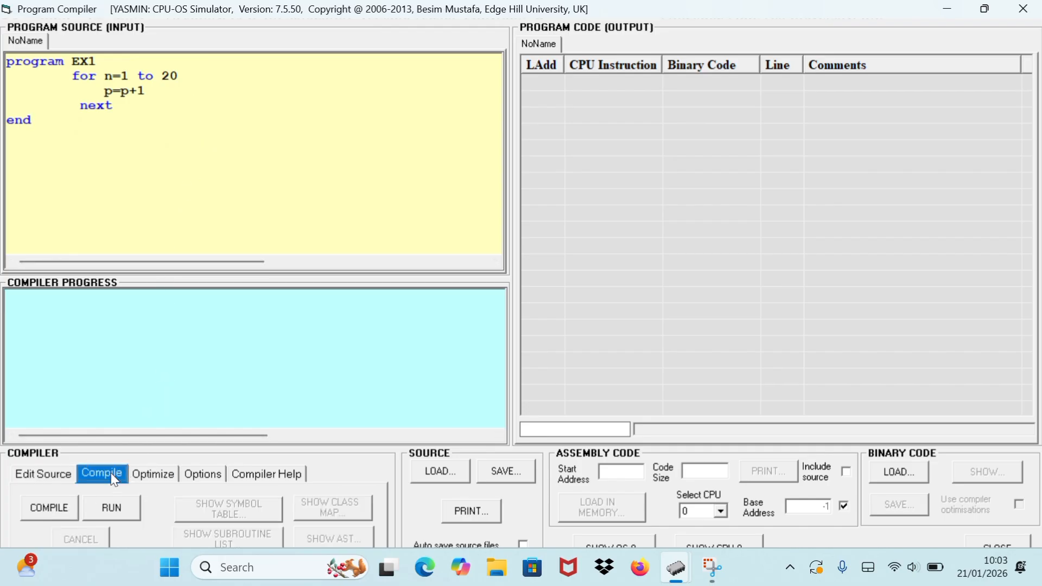
left_click(58, 518)
left_click(59, 518)
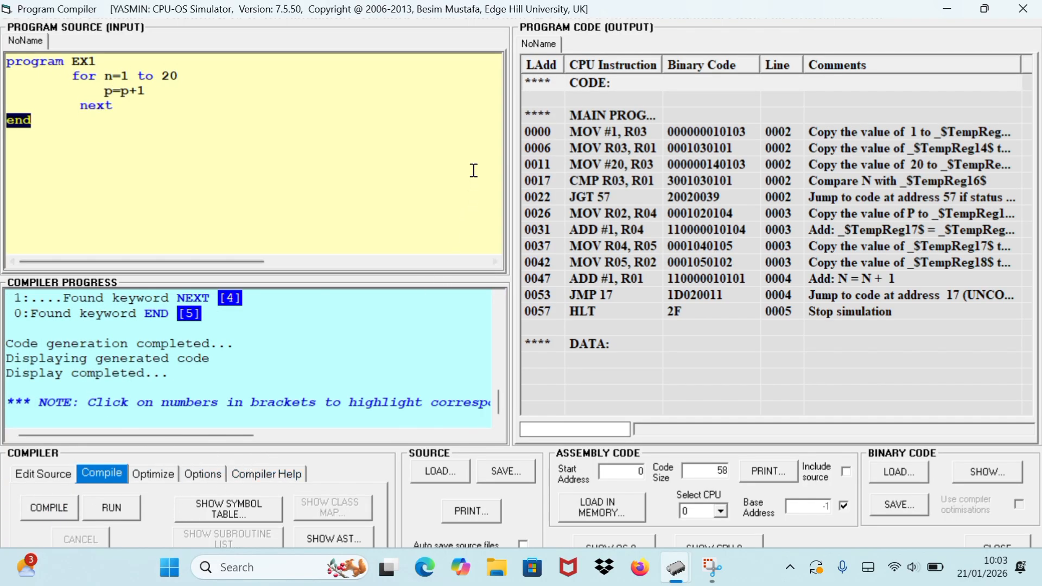
Load the compiled EX1 code into the memory of CPU 0 and acknowledge the load.
left_click(611, 513)
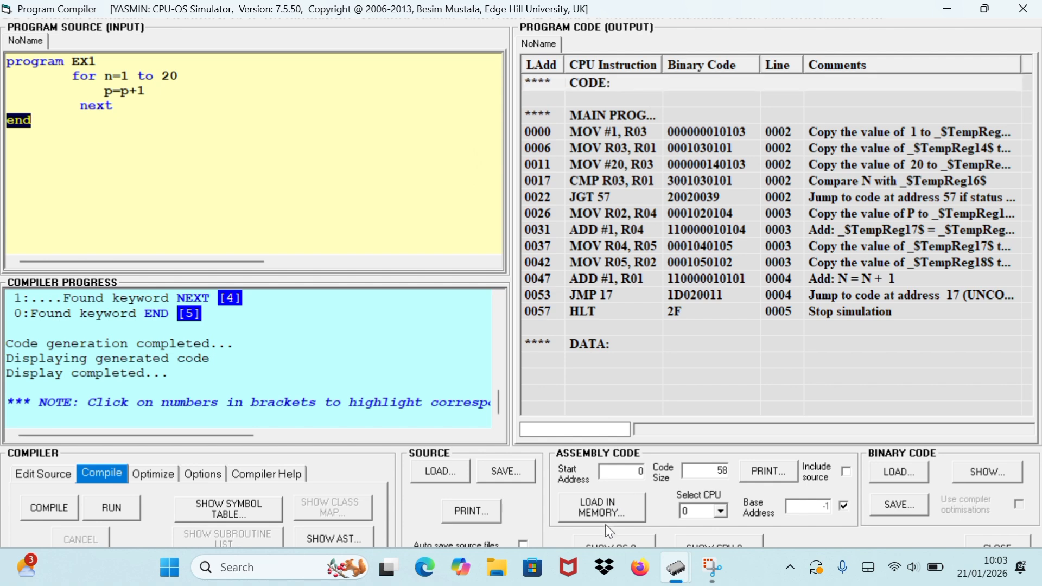
left_click(611, 515)
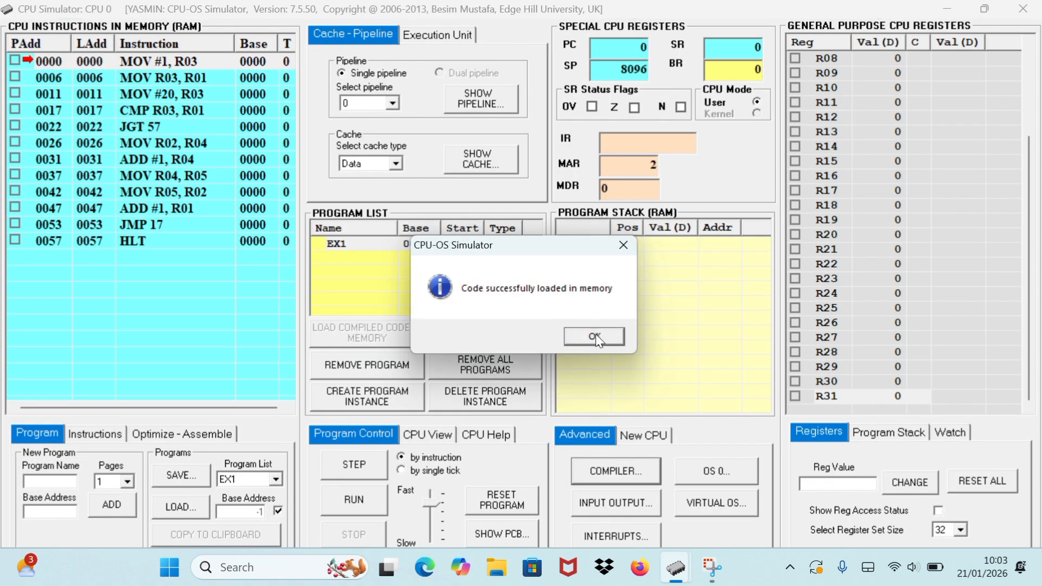
left_click(594, 337)
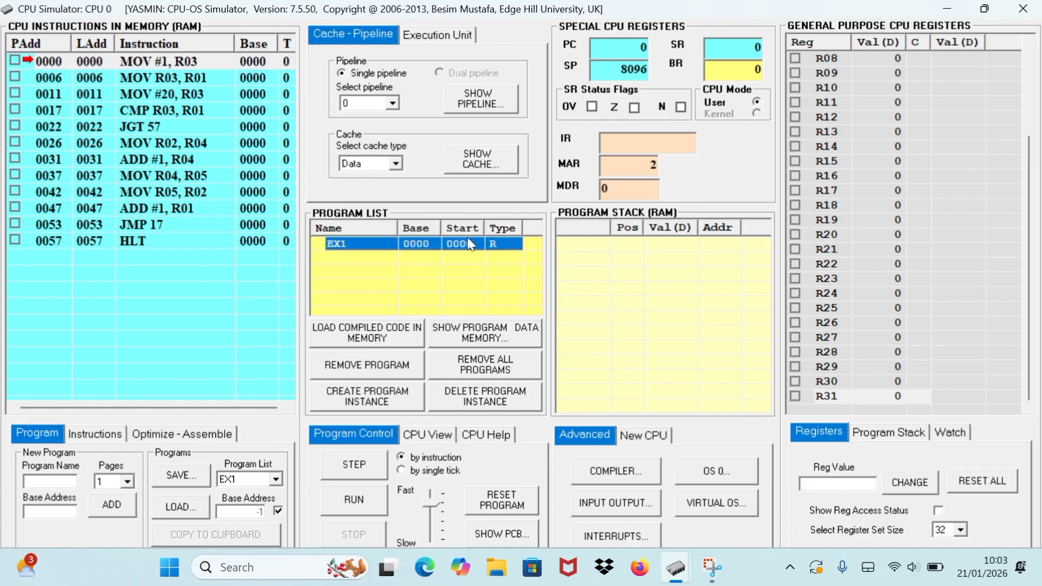
Run EX1 without instruction pipelining and view its pipeline stages and statistics until the program halts.
left_click(354, 500)
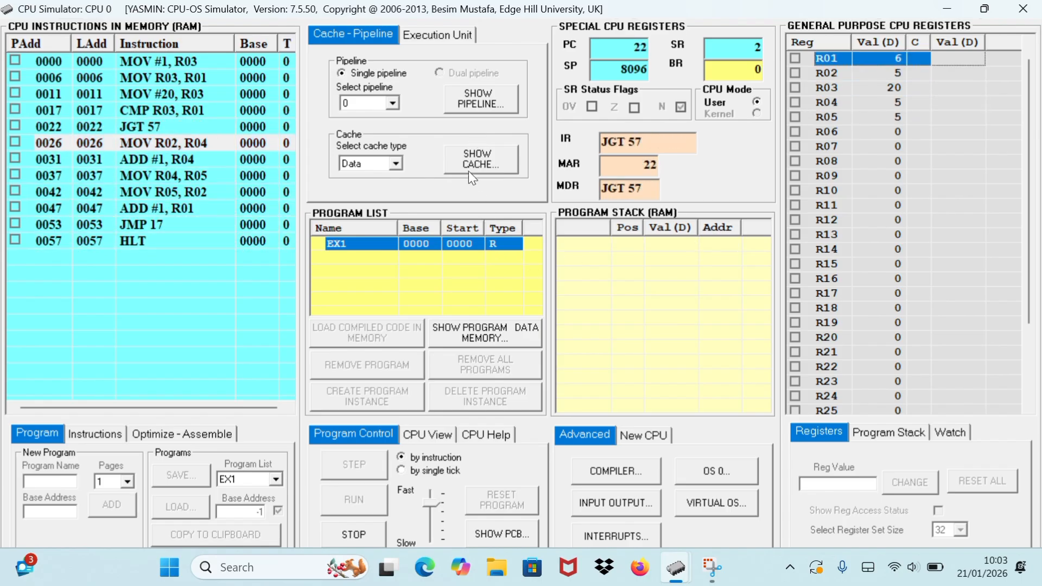
left_click(479, 102)
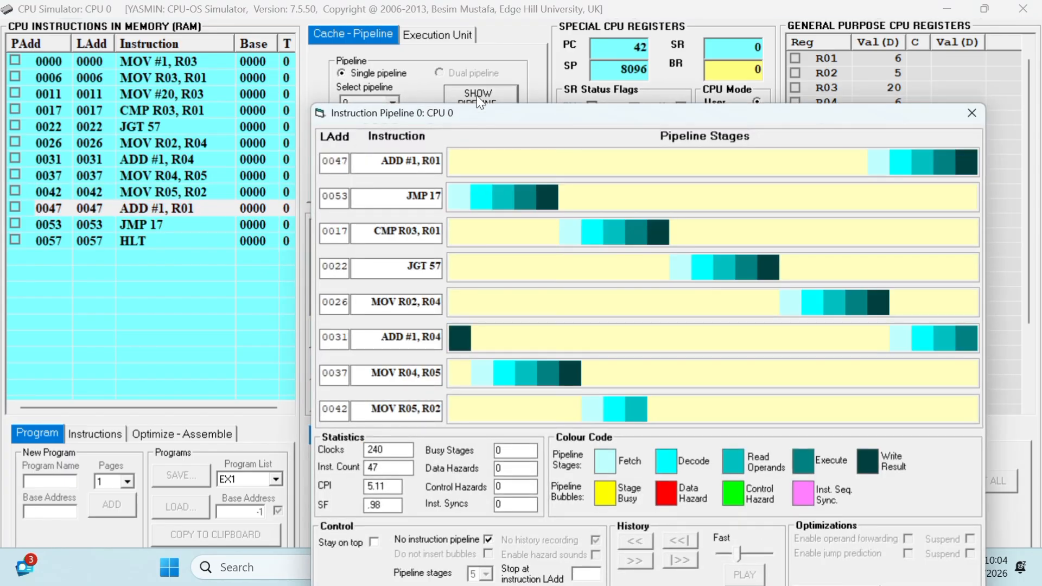
left_click_drag(540, 119, 428, 44)
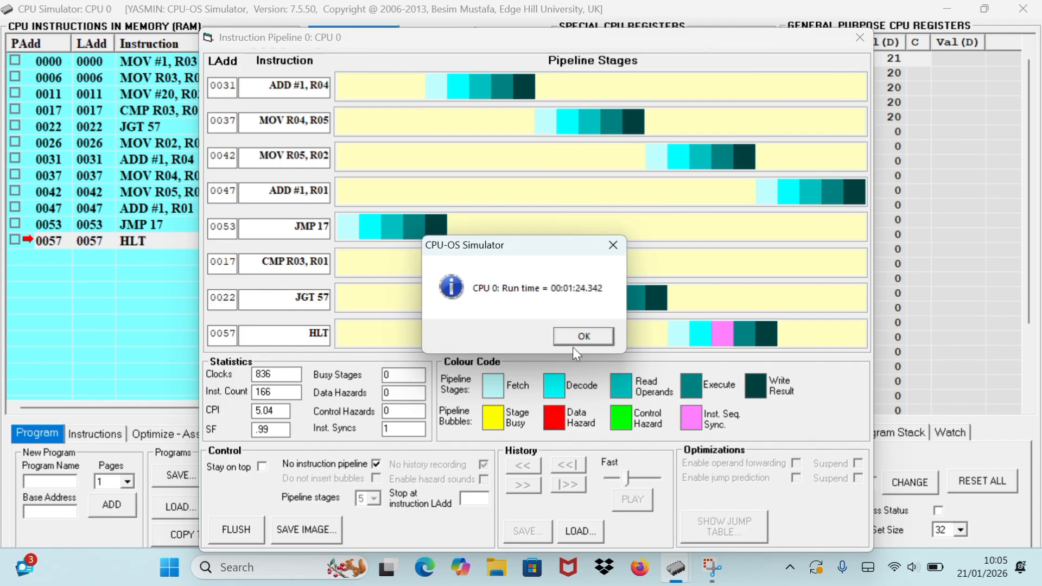
left_click(583, 335)
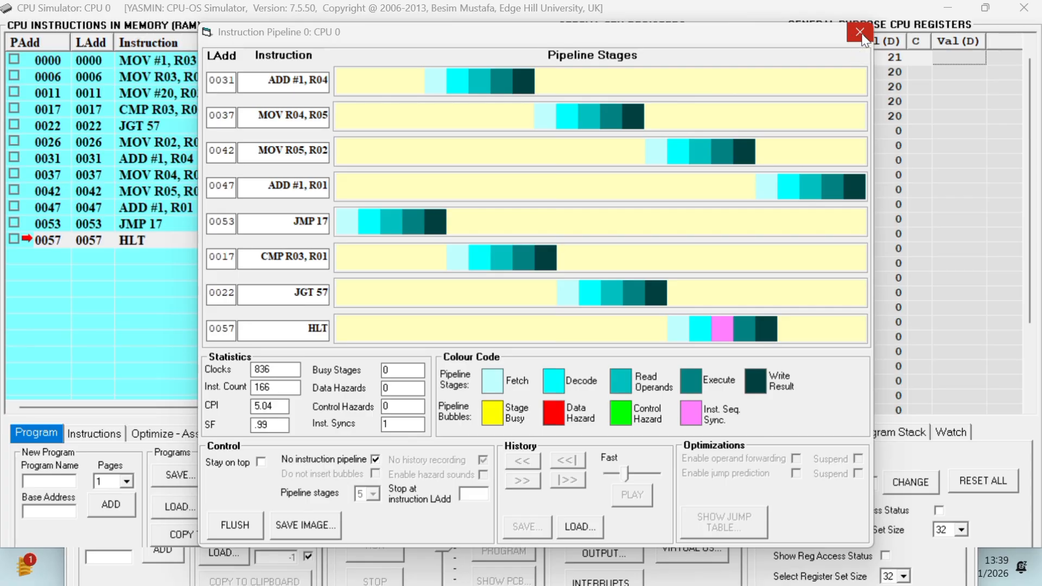
left_click(860, 34)
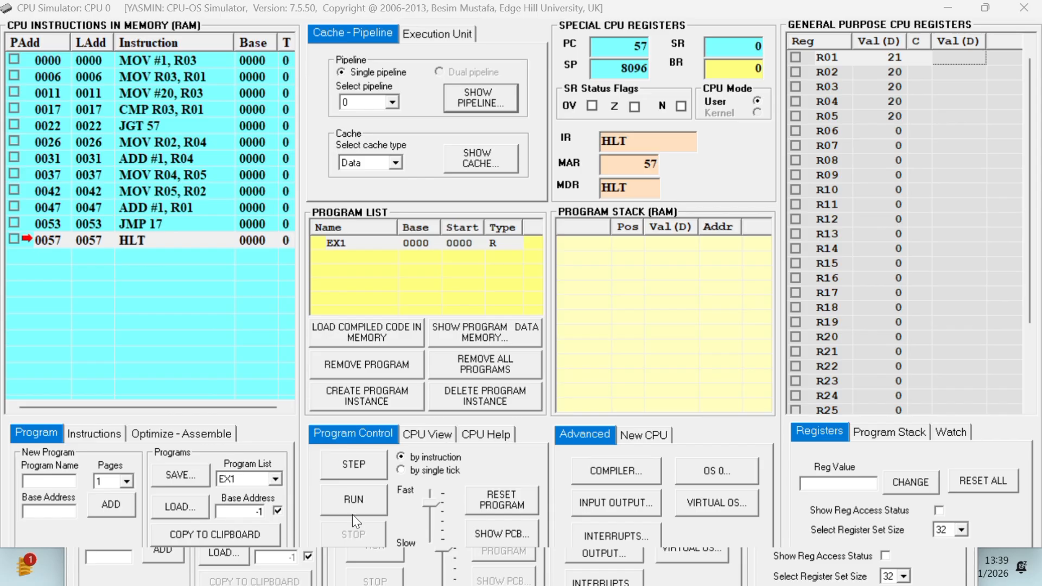
Reset EX1 and enable instruction pipelining for pipeline 0 by turning off the No instruction pipeline option.
left_click(503, 500)
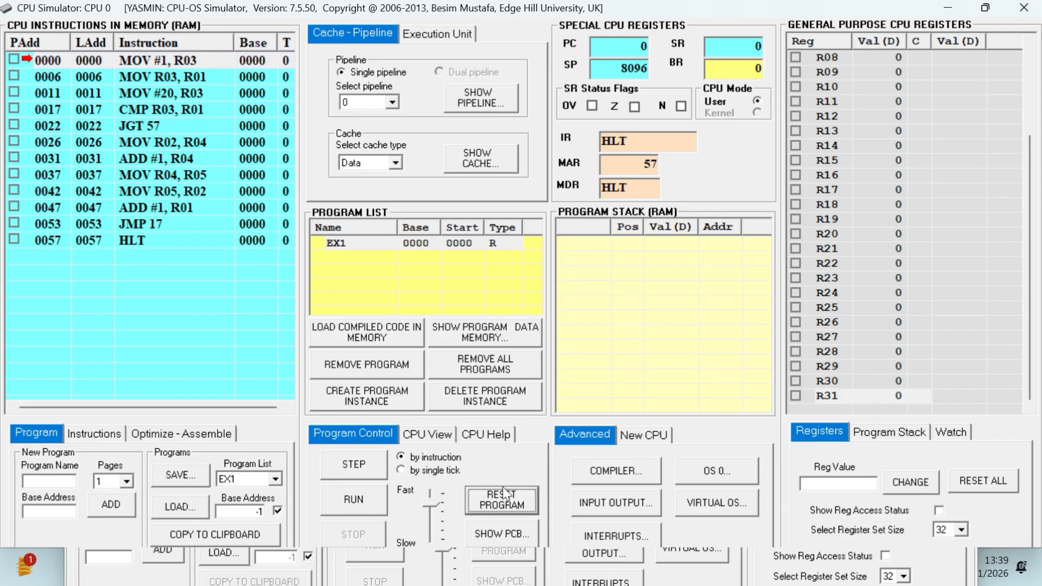
left_click(458, 304)
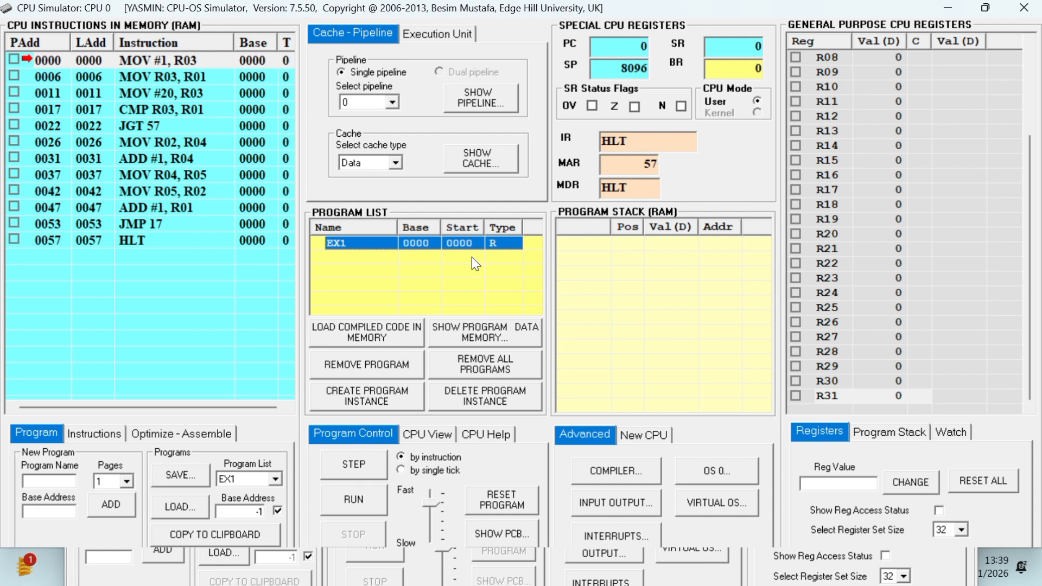
left_click(481, 101)
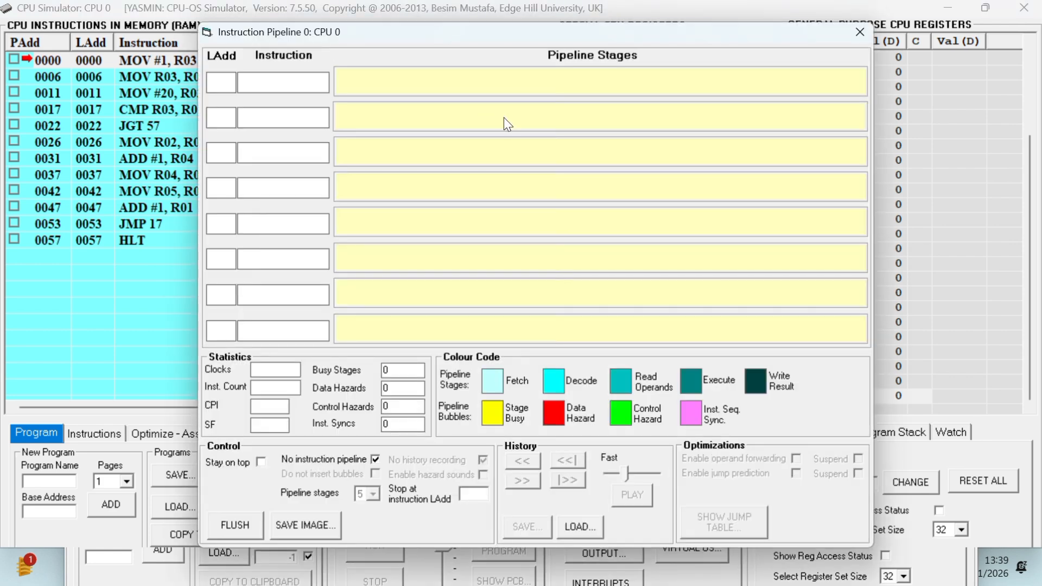
left_click(374, 460)
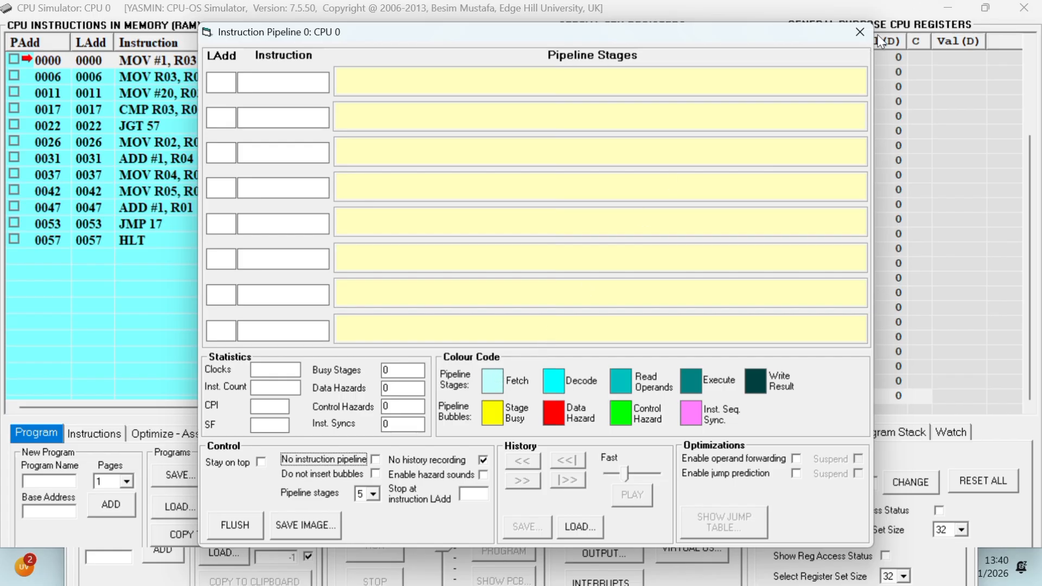
left_click(859, 33)
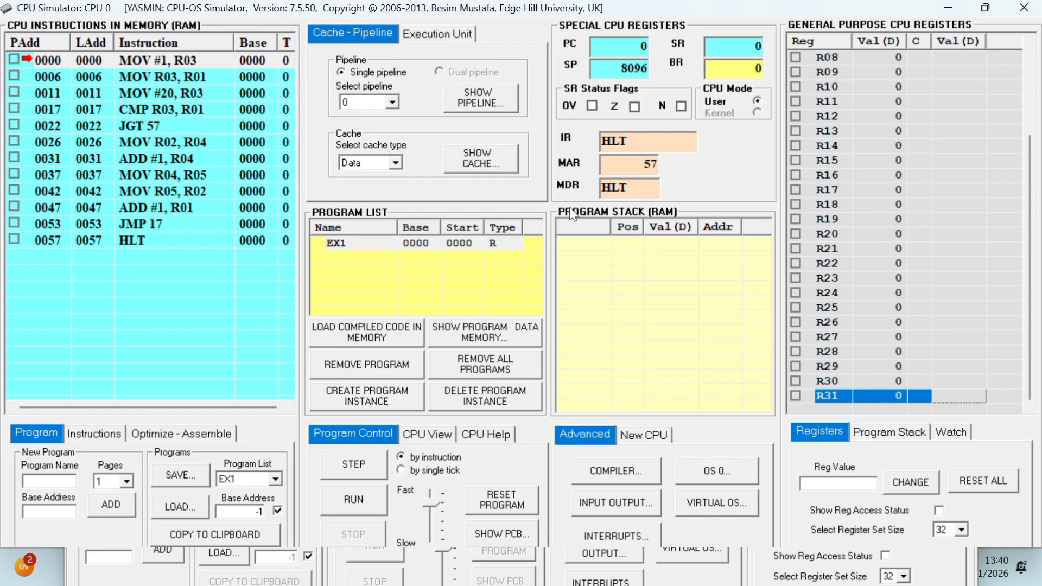
Run EX1 with instruction pipelining enabled and bring up the pipeline view.
left_click(457, 244)
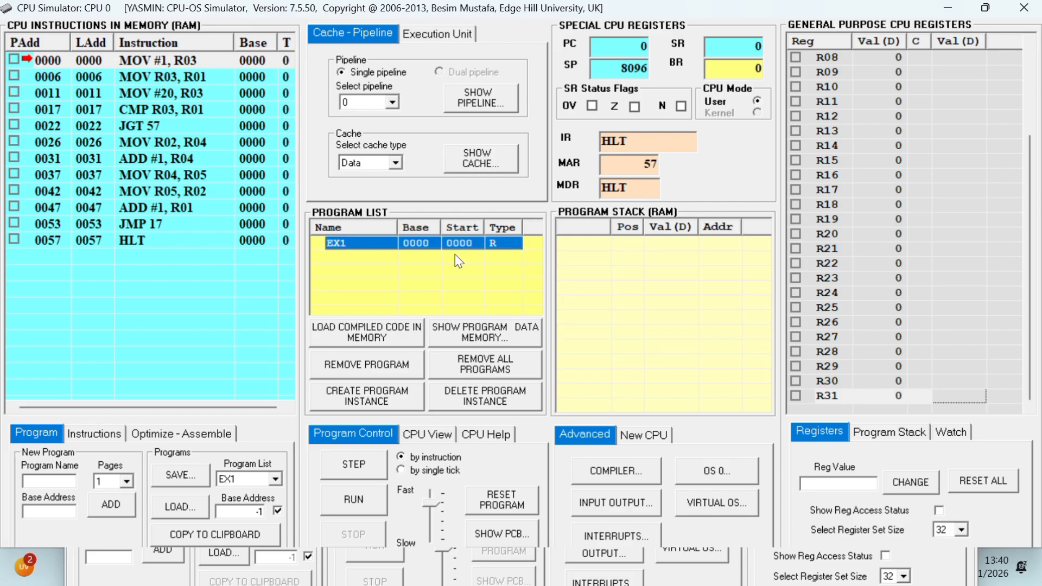
left_click(356, 499)
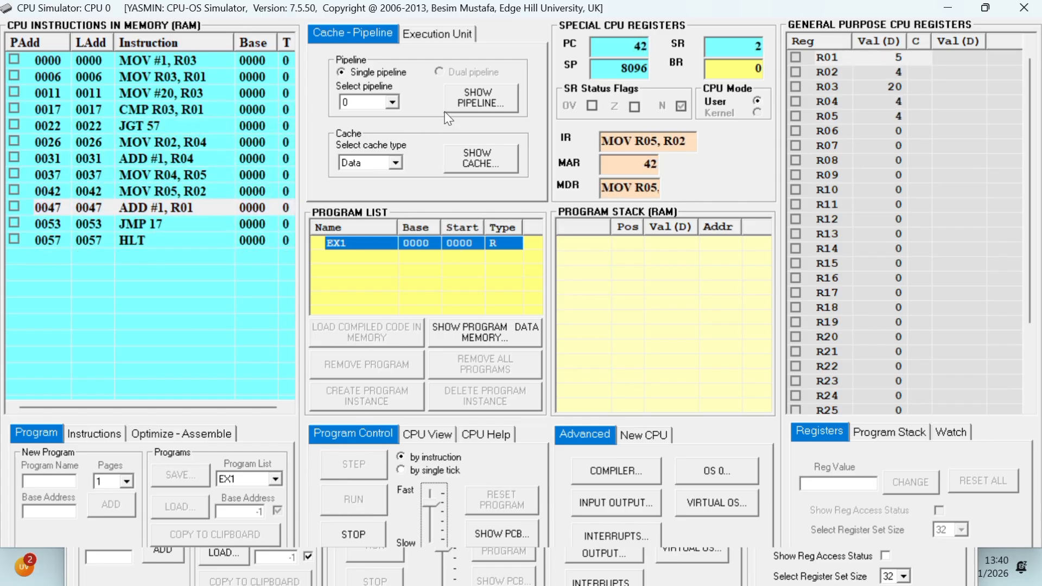
left_click(460, 104)
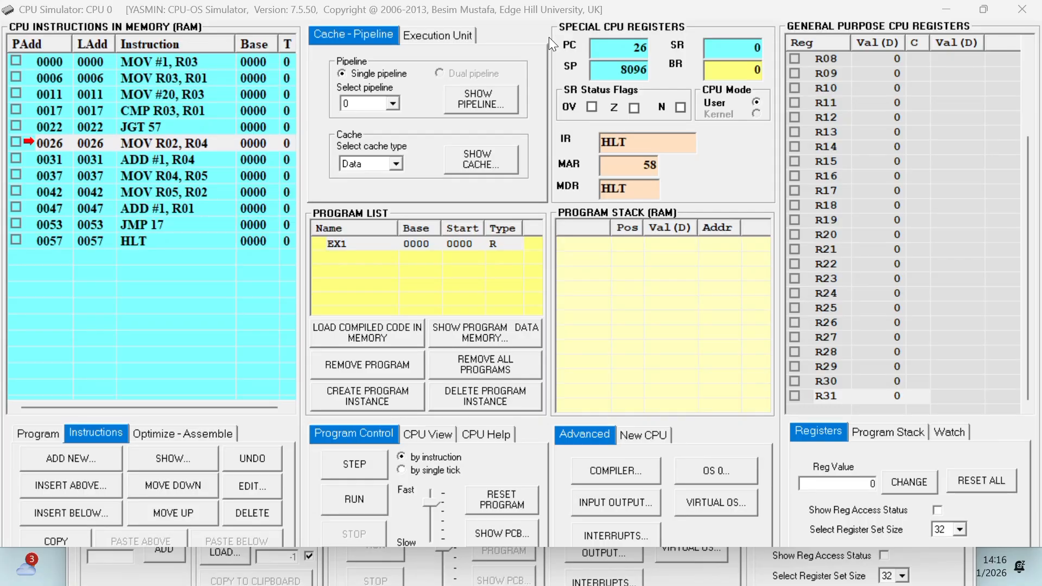
Insert a NOP instruction above MOV R02, R04 at address 0026.
left_click(38, 432)
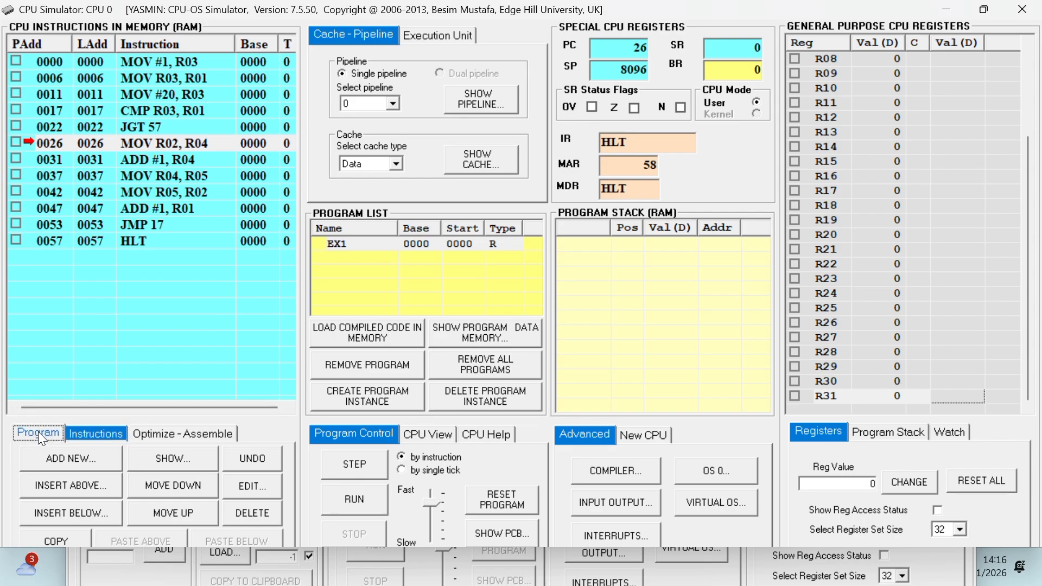
left_click(84, 435)
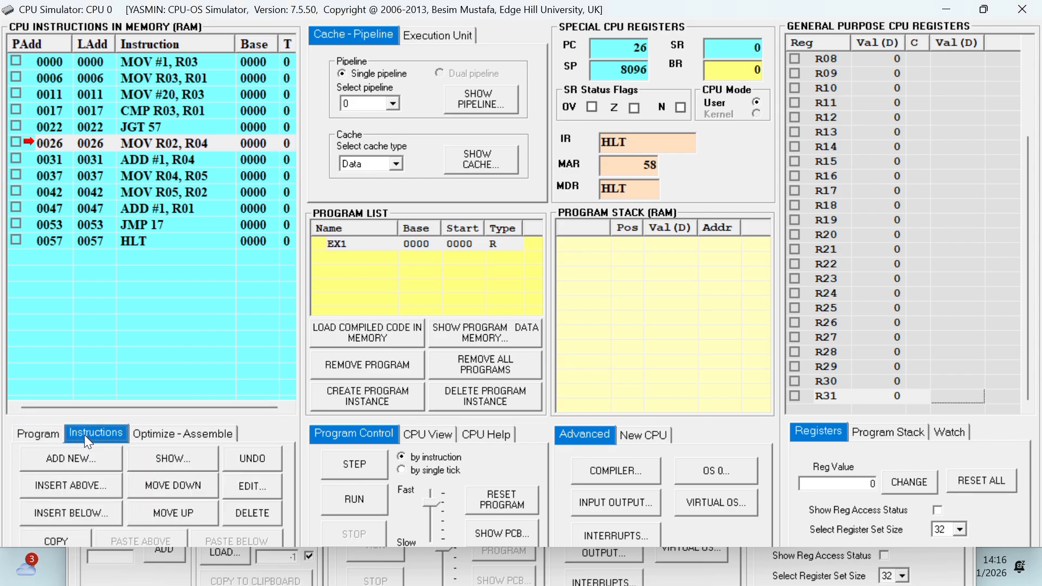
left_click(63, 486)
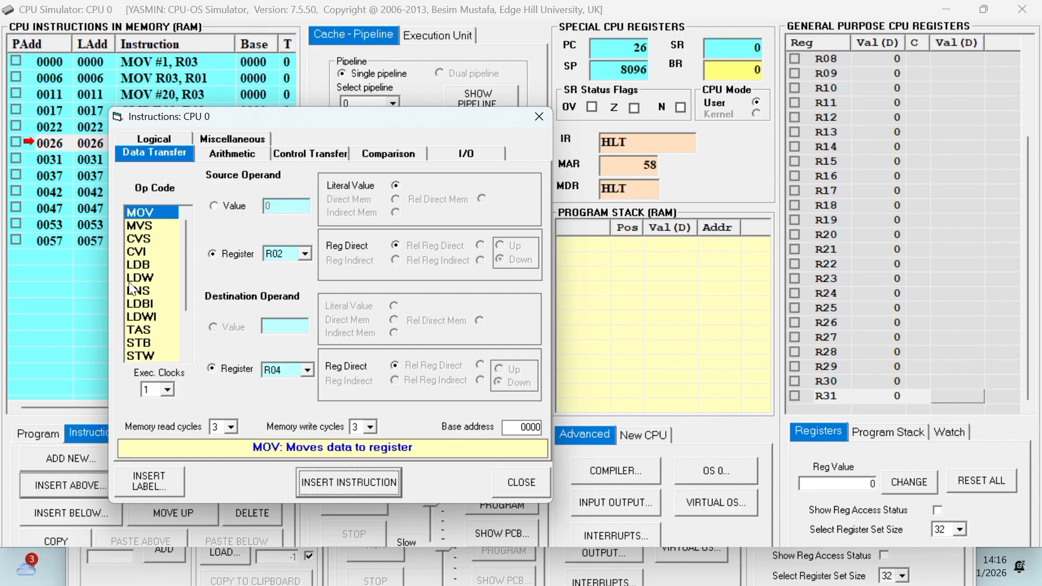
left_click(241, 139)
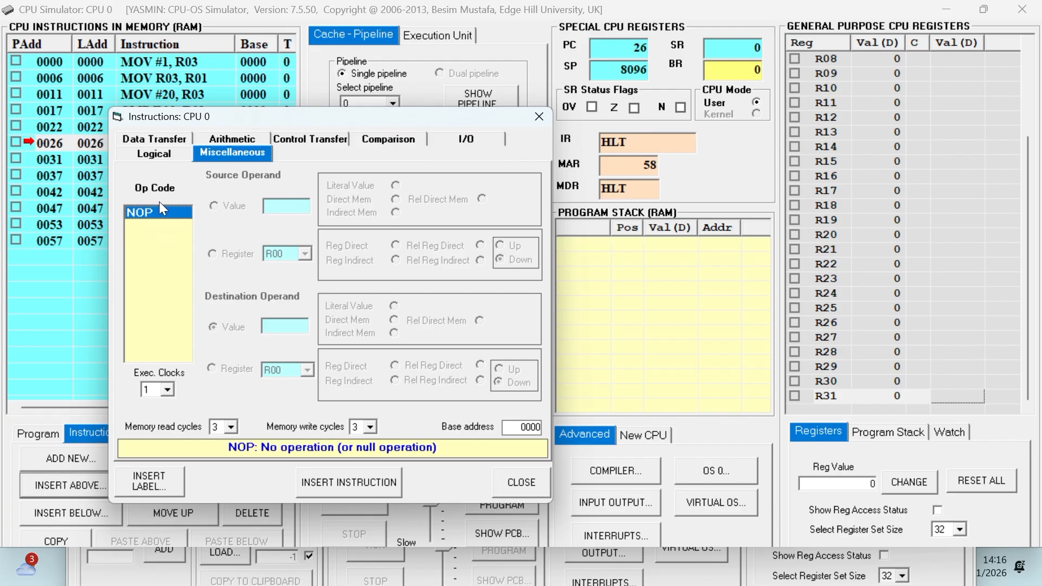
left_click(334, 482)
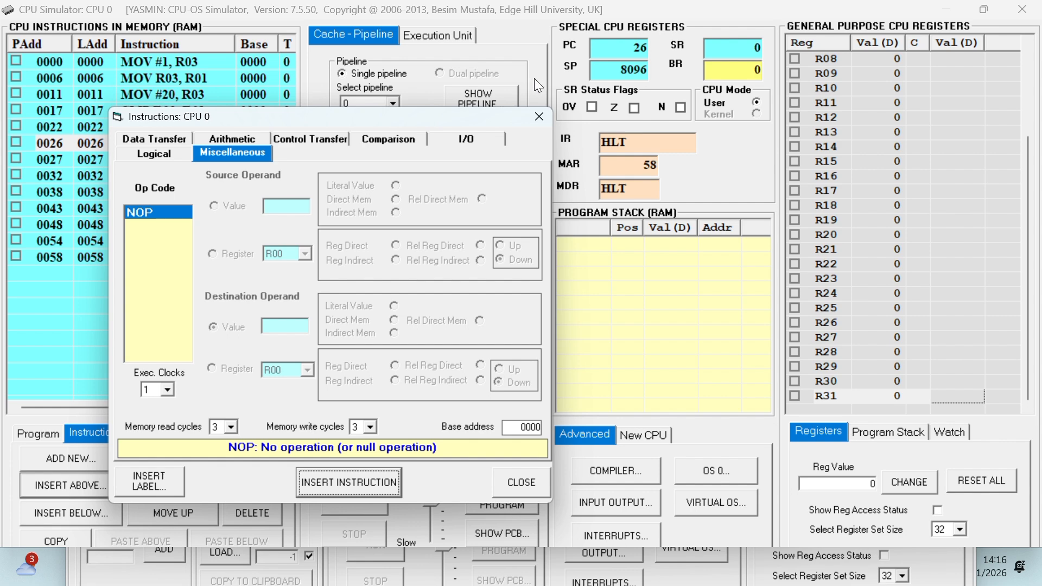
left_click(542, 119)
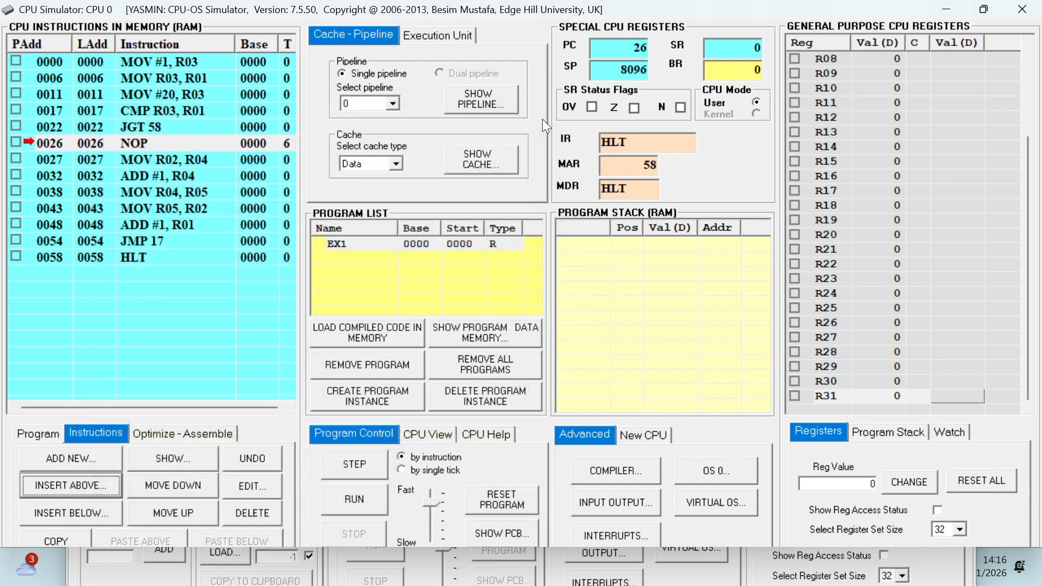
Run EX1 with the added NOP instruction and bring up the pipeline view.
left_click(449, 244)
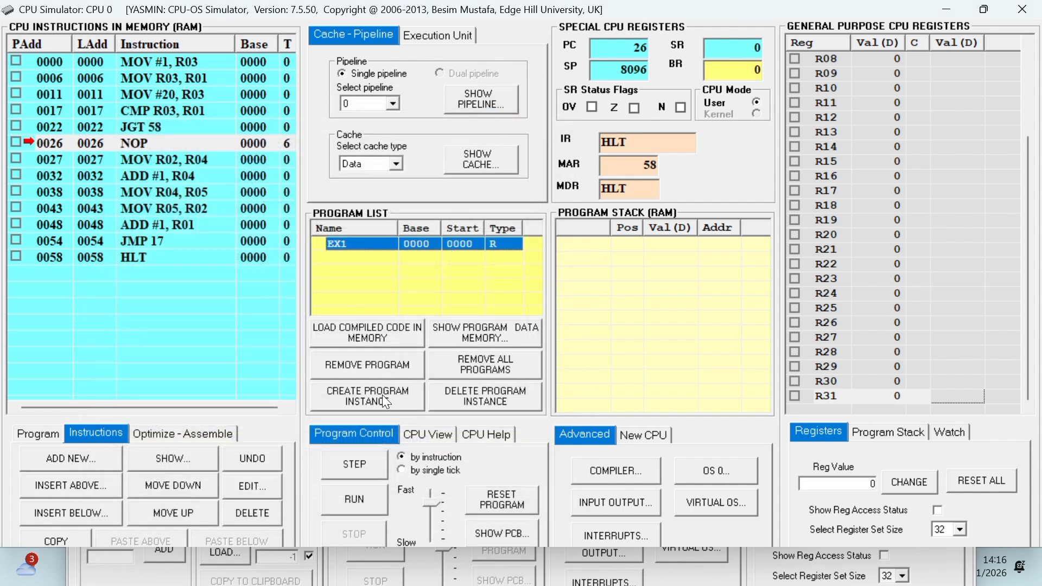
left_click(352, 503)
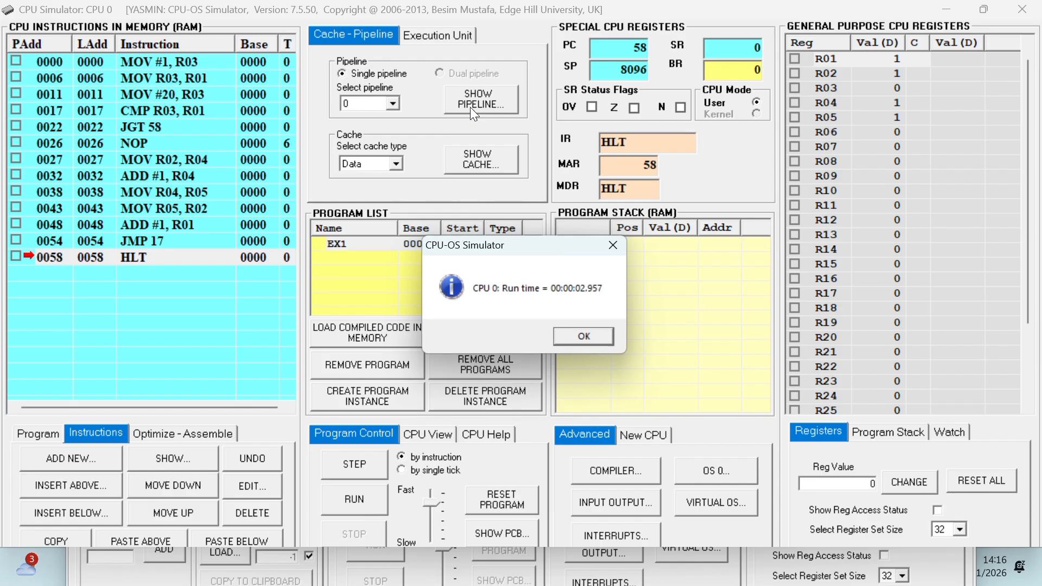
left_click(574, 332)
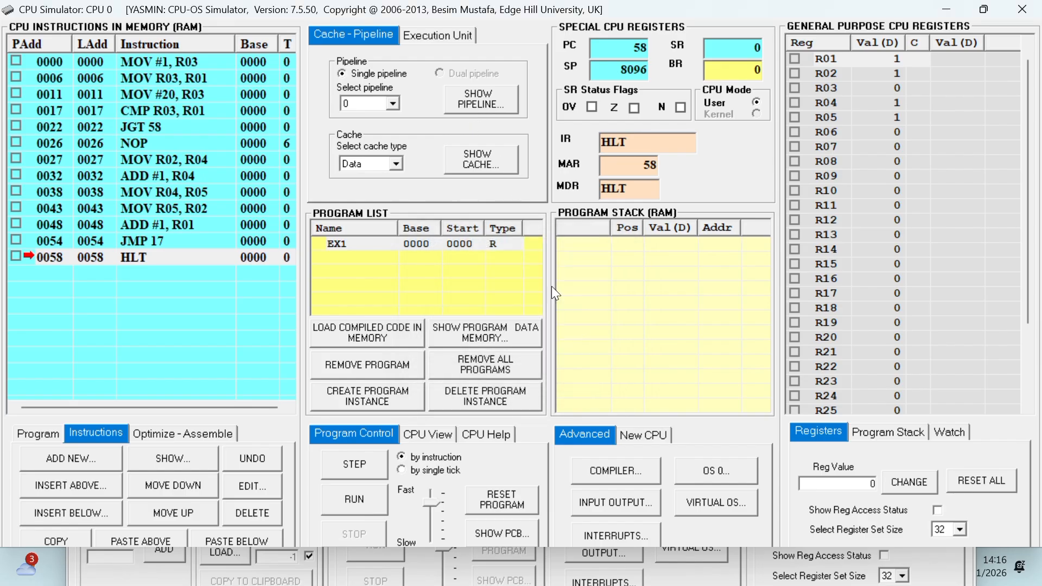
left_click(471, 99)
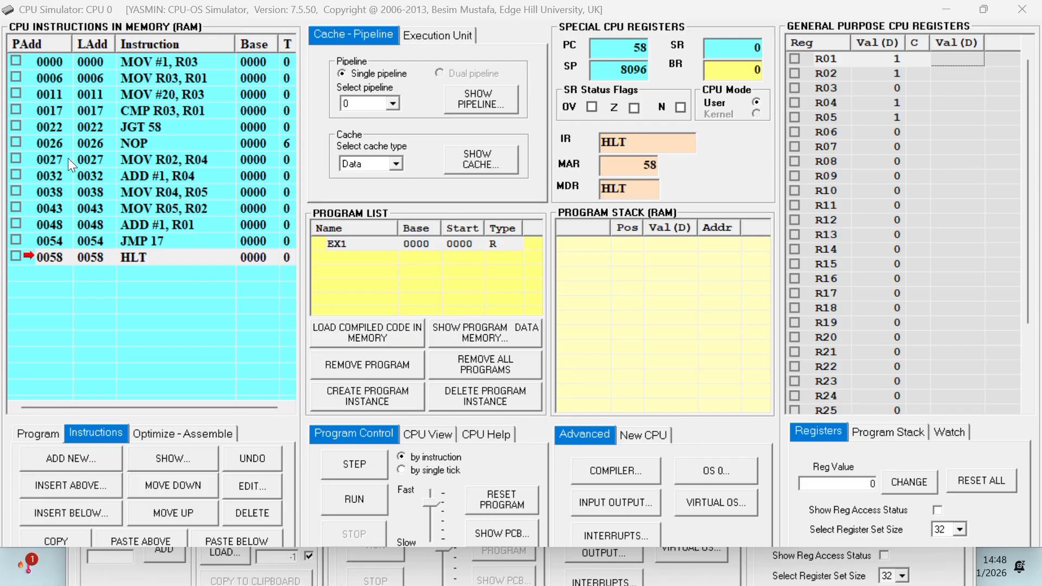
Reset EX1 and delete the NOP instruction at address 0026, confirming the deletion.
left_click(35, 144)
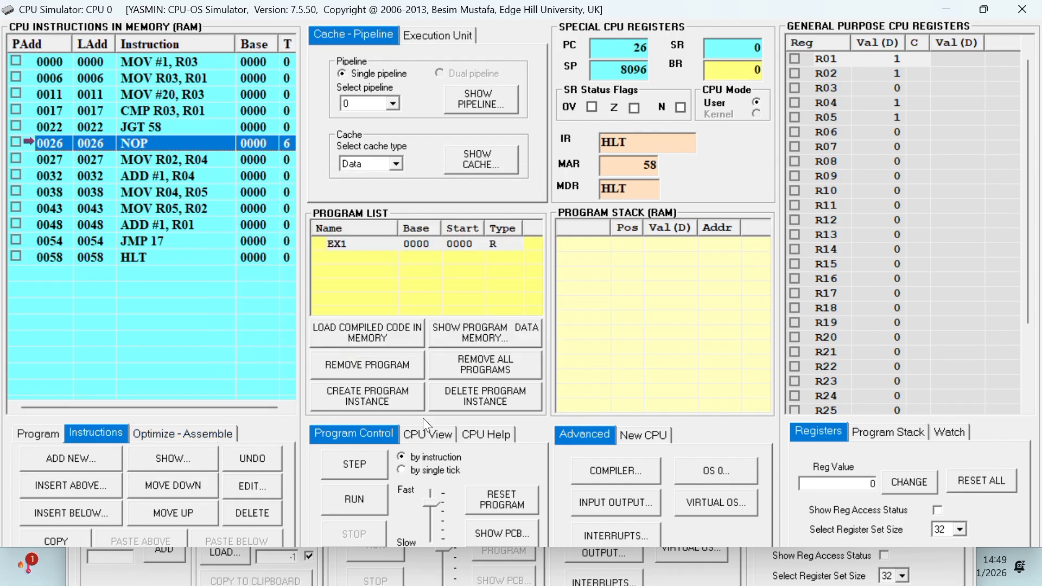
left_click(485, 502)
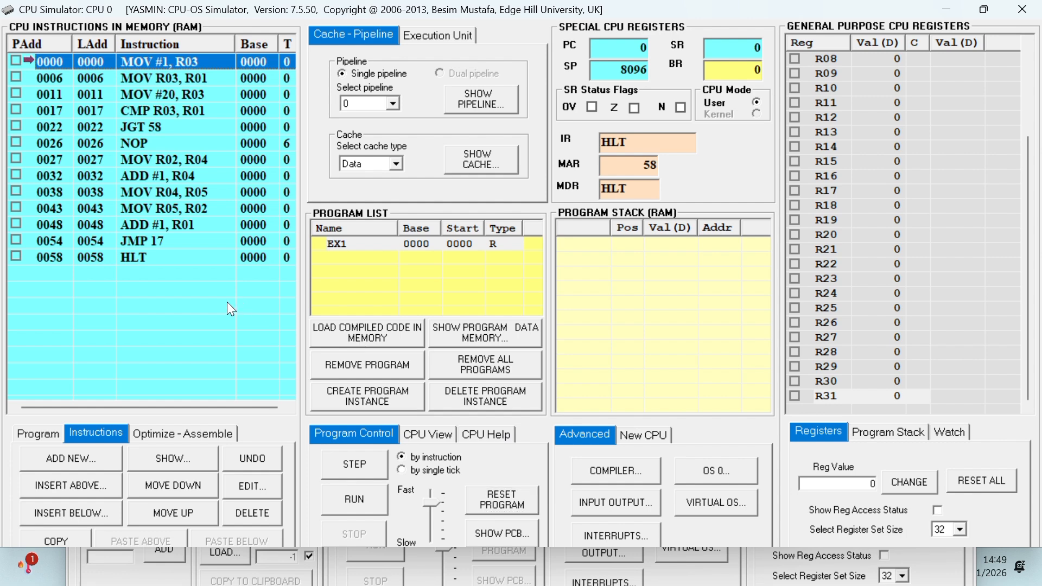
double_click(34, 141)
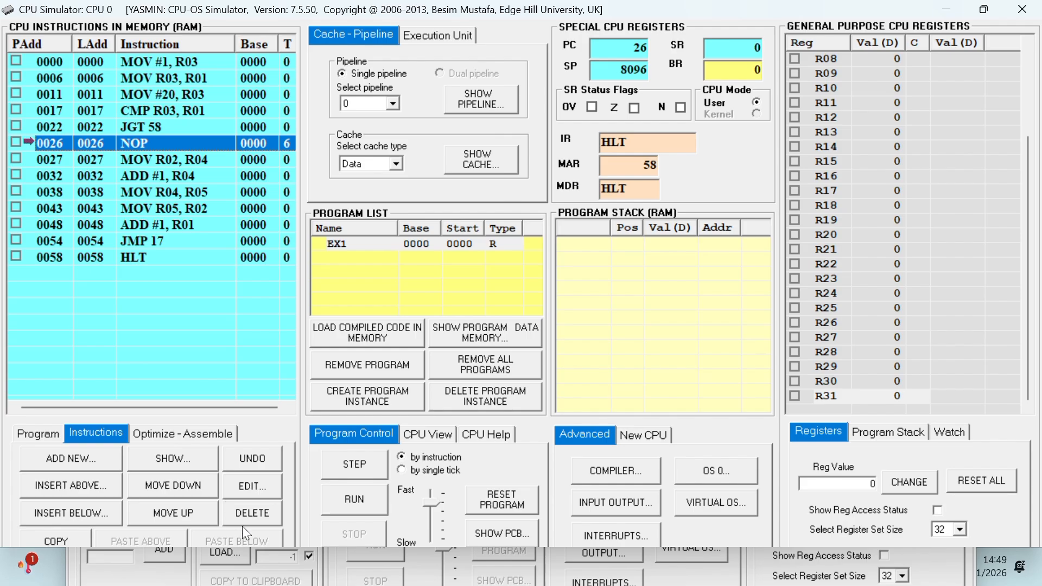
left_click(247, 514)
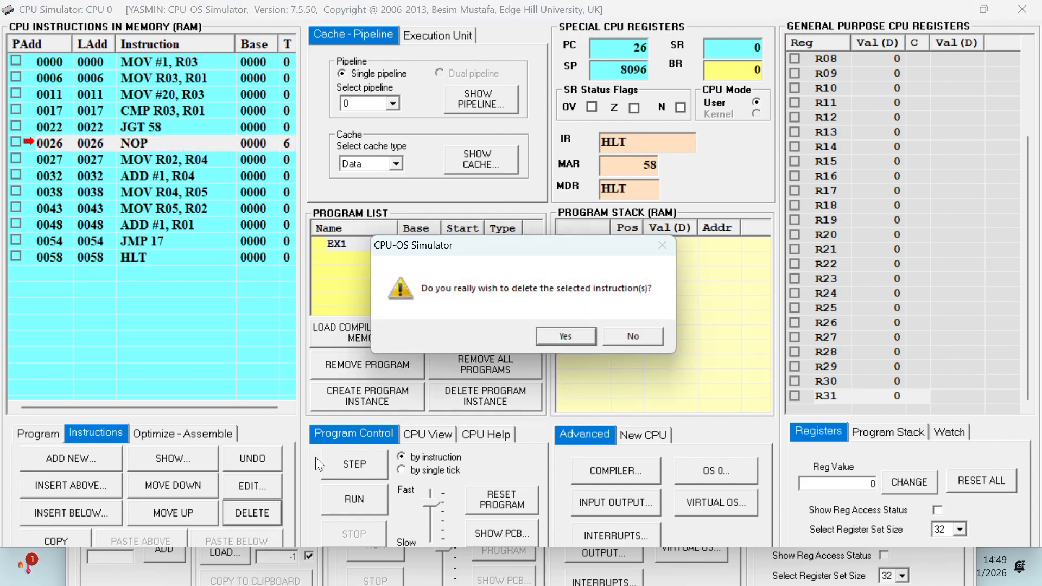
left_click(557, 331)
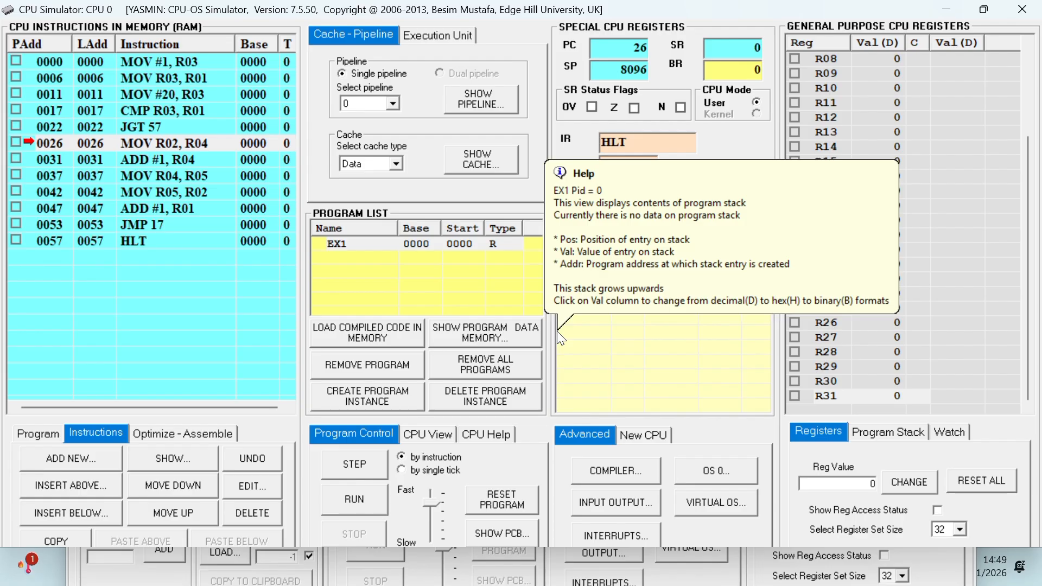
Run EX1 without the NOP instruction and bring up the pipeline view.
left_click(534, 308)
left_click(271, 353)
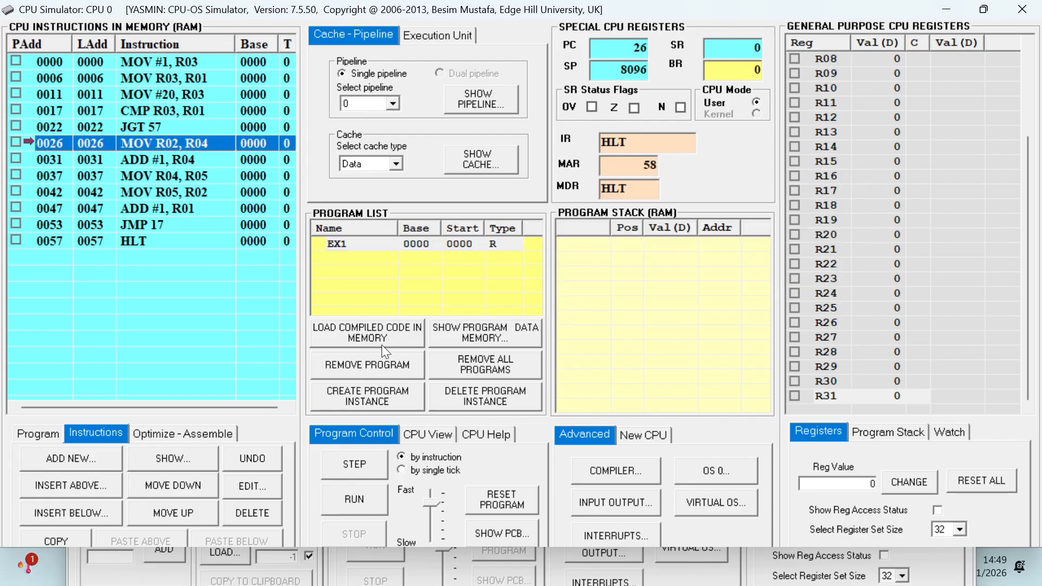
left_click(450, 311)
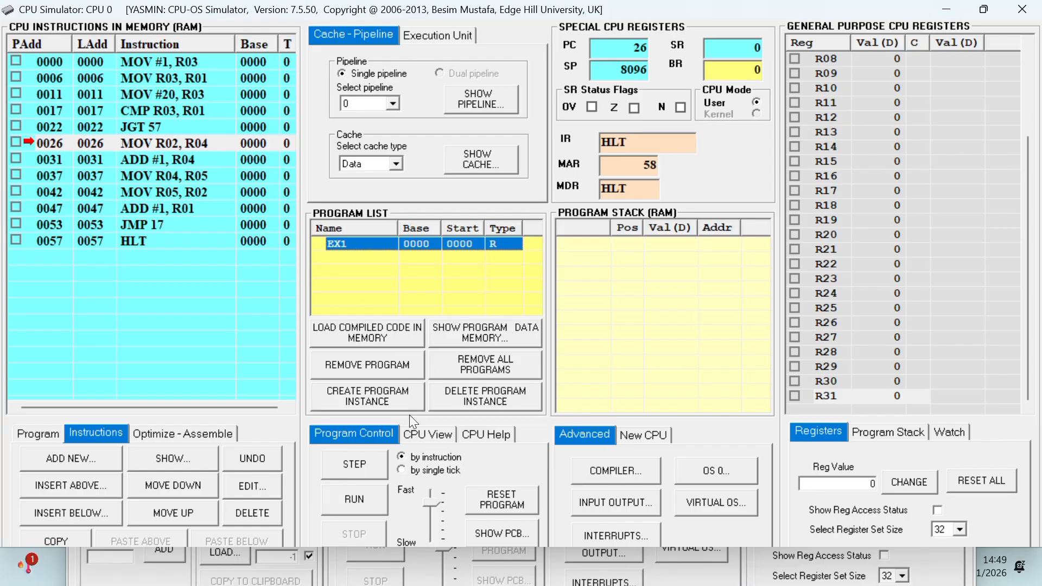
left_click(356, 499)
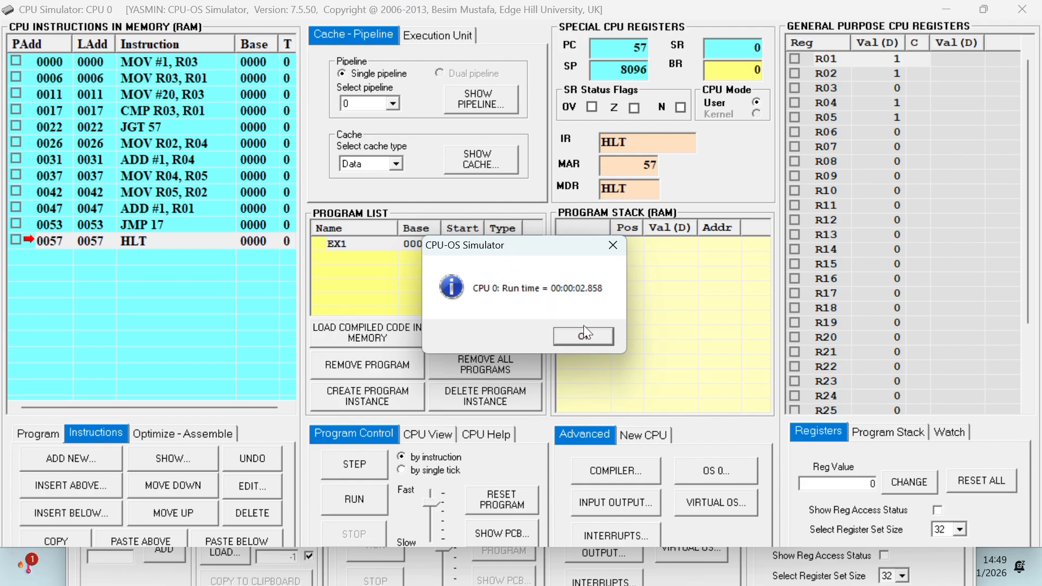
left_click(587, 339)
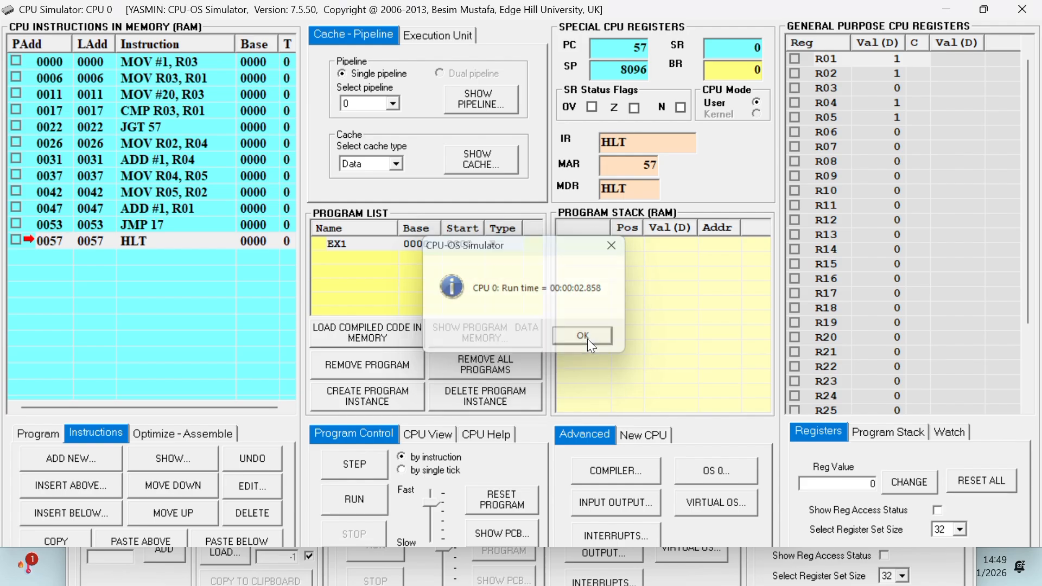
left_click(480, 97)
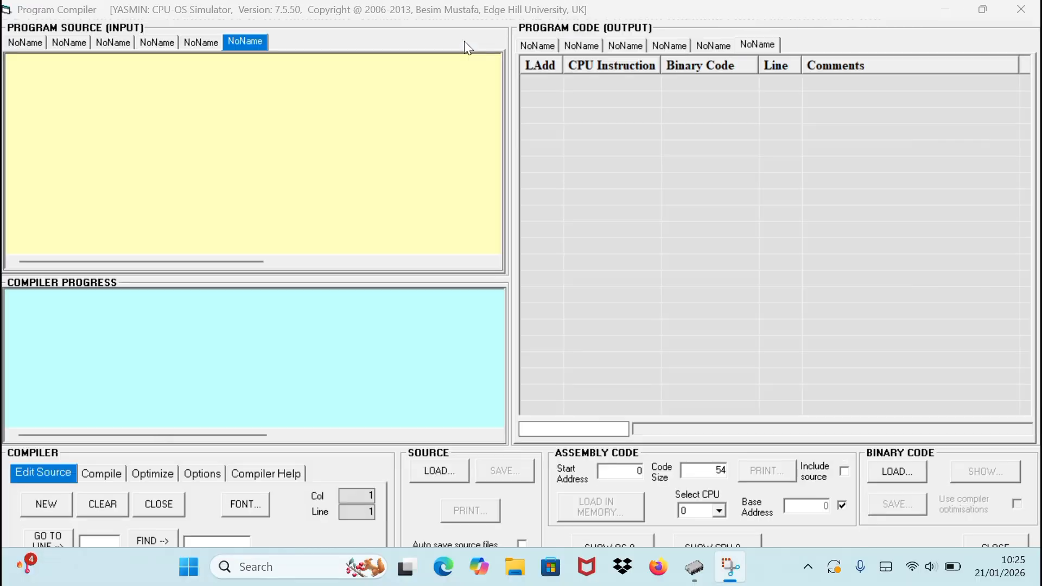
Begin a source program in the compiler with the declaration program EX3_1.
left_click(184, 72)
type("program")
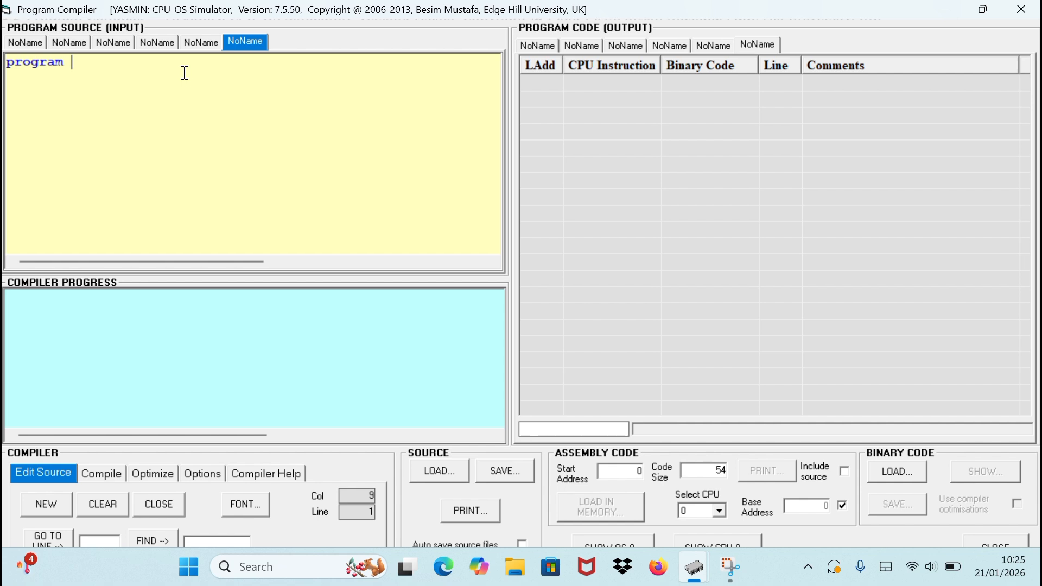
key("Caps_Lock")
type("EX3-")
key("BackSpace")
type("_1")
key("Return")
Write the loop for n = 1 to 8, close it with next and finish the program with end.
type("for ")
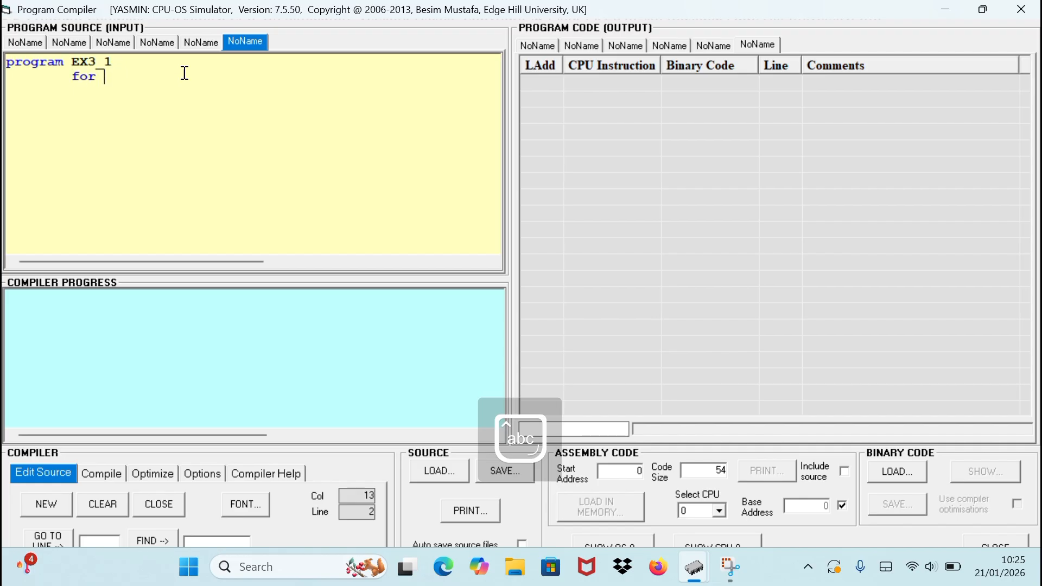
type("n")
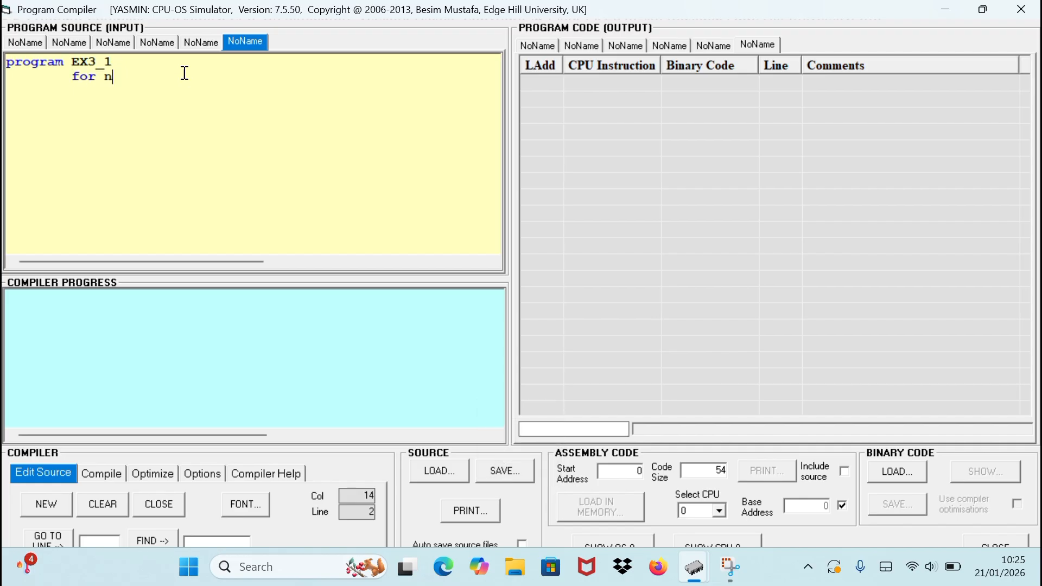
type(" = 1 to 8")
key("Return")
key("BackSpace")
key("BackSpace")
key("BackSpace")
key("BackSpace")
key("BackSpace")
key("BackSpace")
key("BackSpace")
type("next")
key("Return")
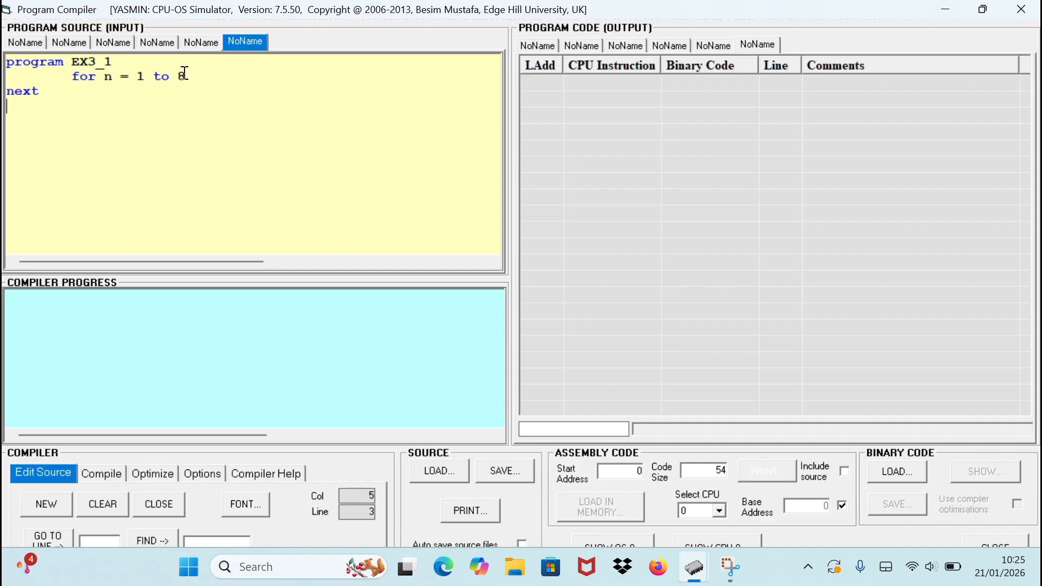
type("end")
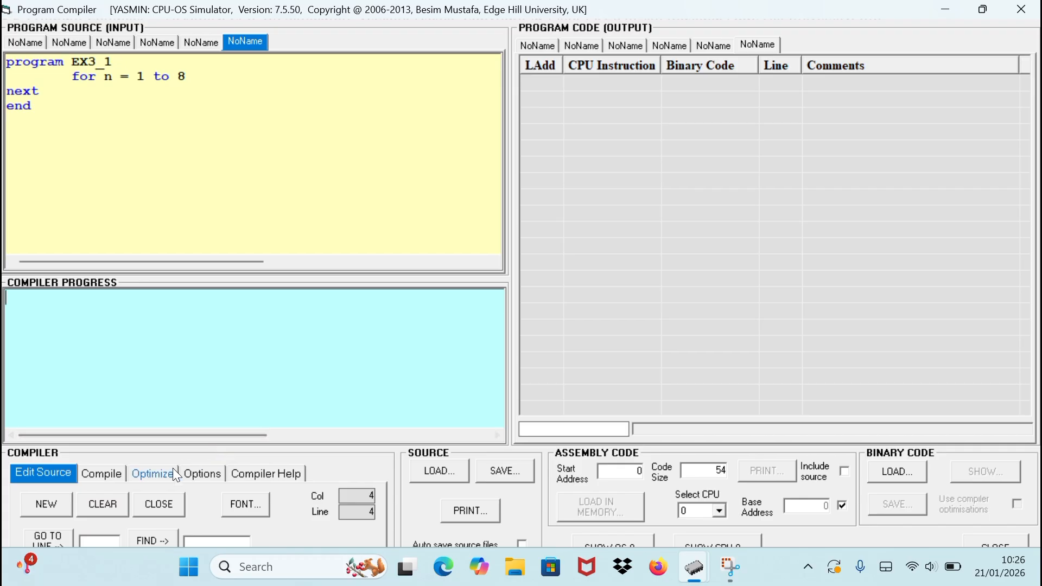
Enable the optimizer with no optimization options selected and compile EX3_1.
left_click(158, 479)
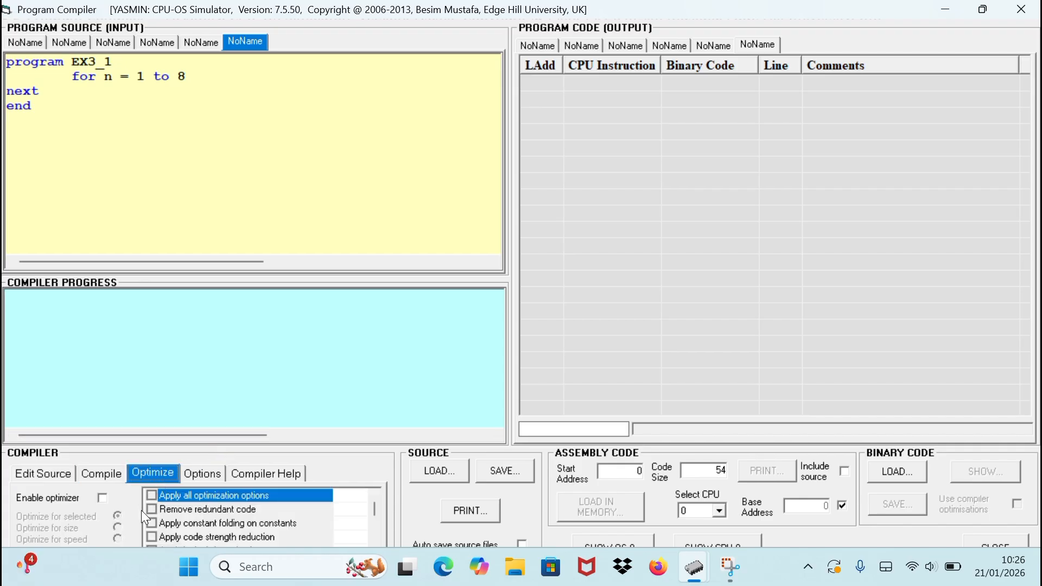
left_click(103, 496)
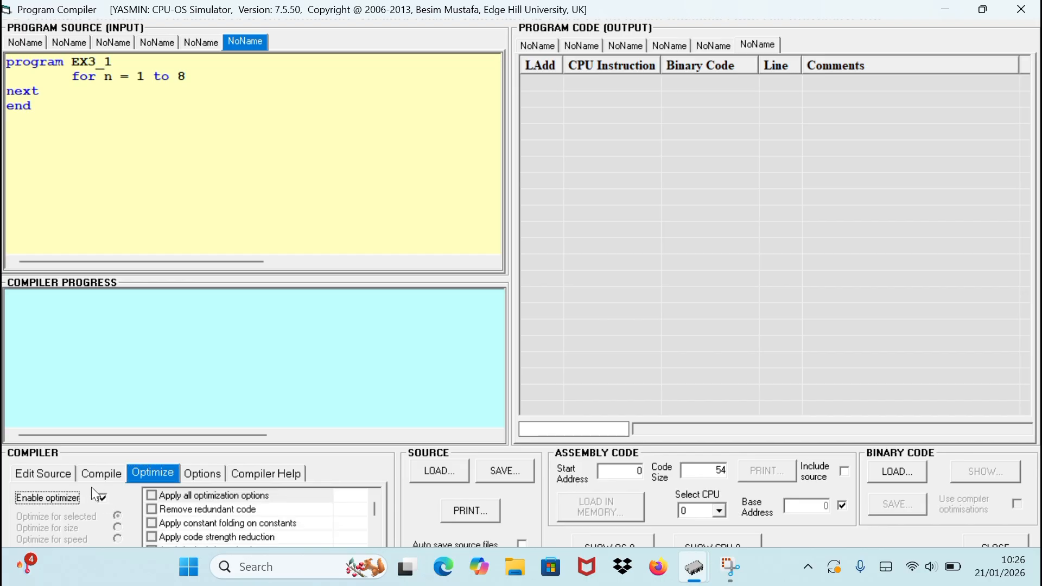
left_click(89, 473)
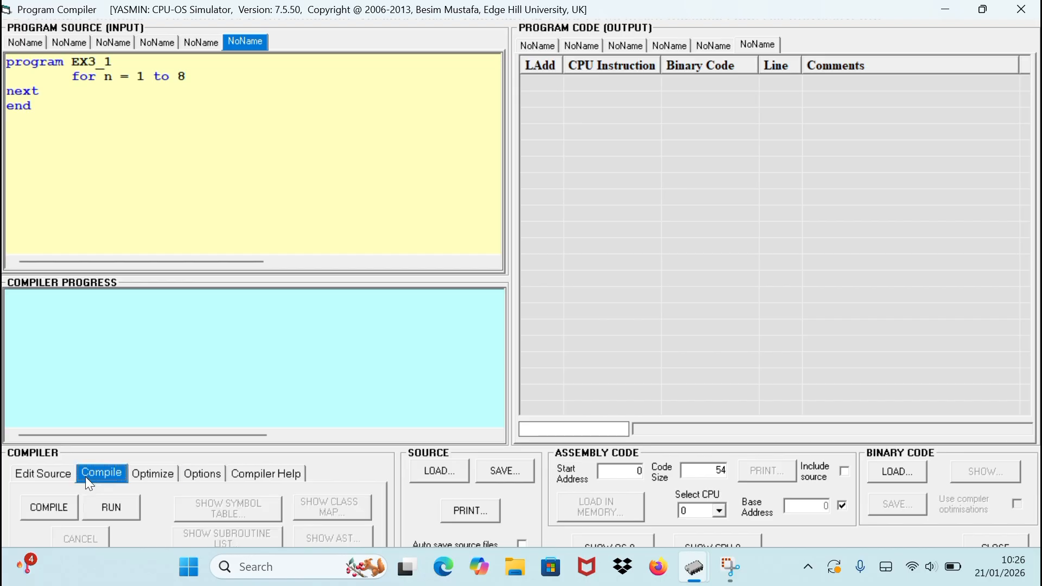
left_click(49, 508)
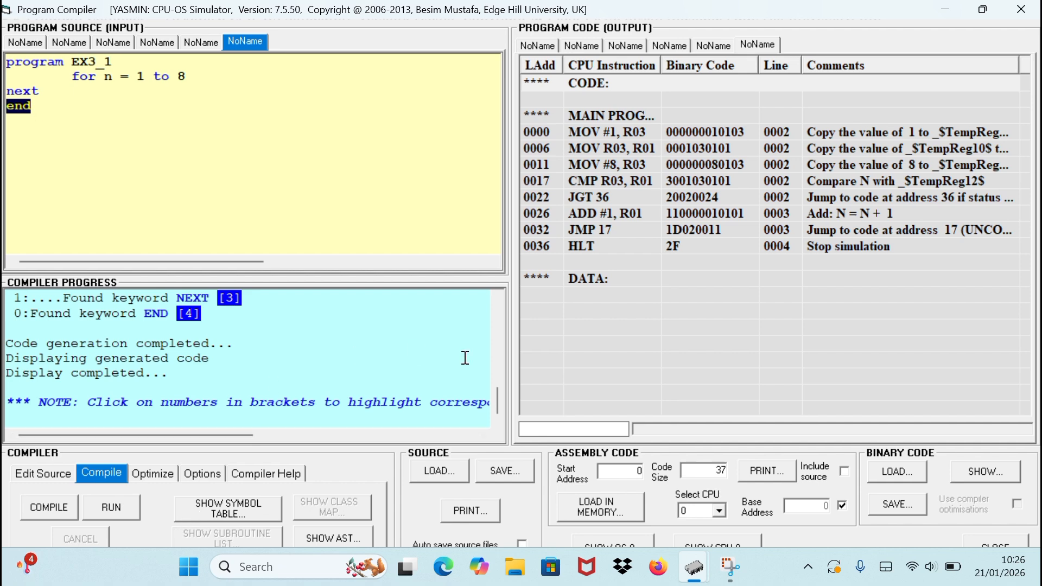
Load the compiled EX3_1 code into CPU memory and select EX3_1 in the program list.
left_click(852, 284)
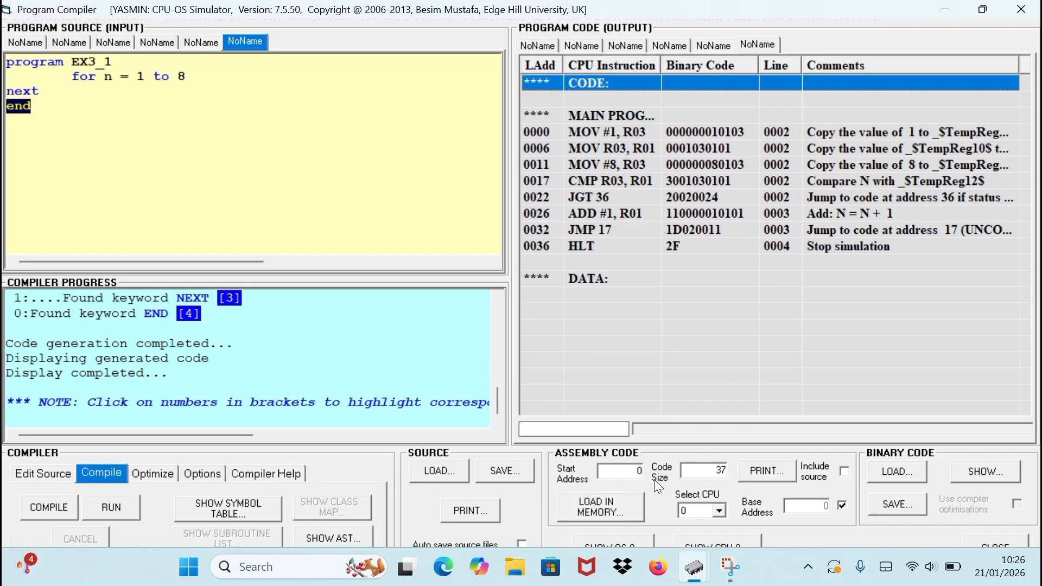
left_click(594, 507)
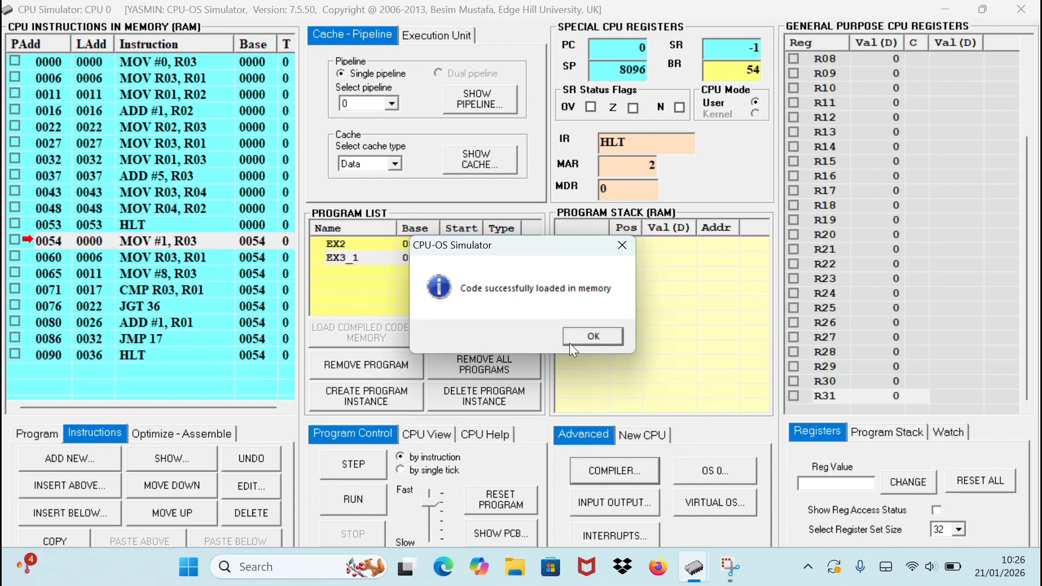
left_click(604, 337)
left_click(505, 258)
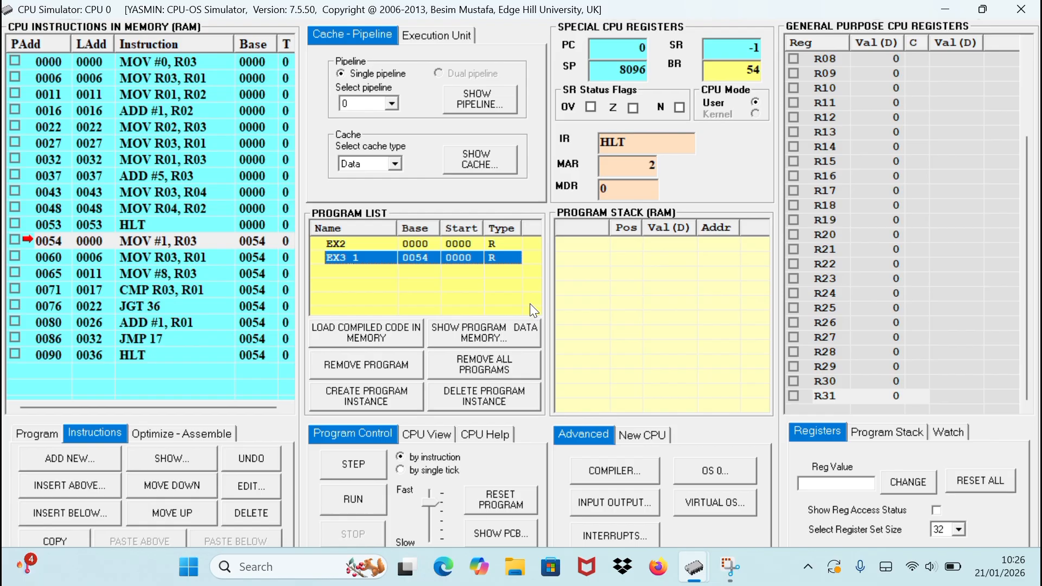
mouse_move(530, 304)
mouse_move(399, 307)
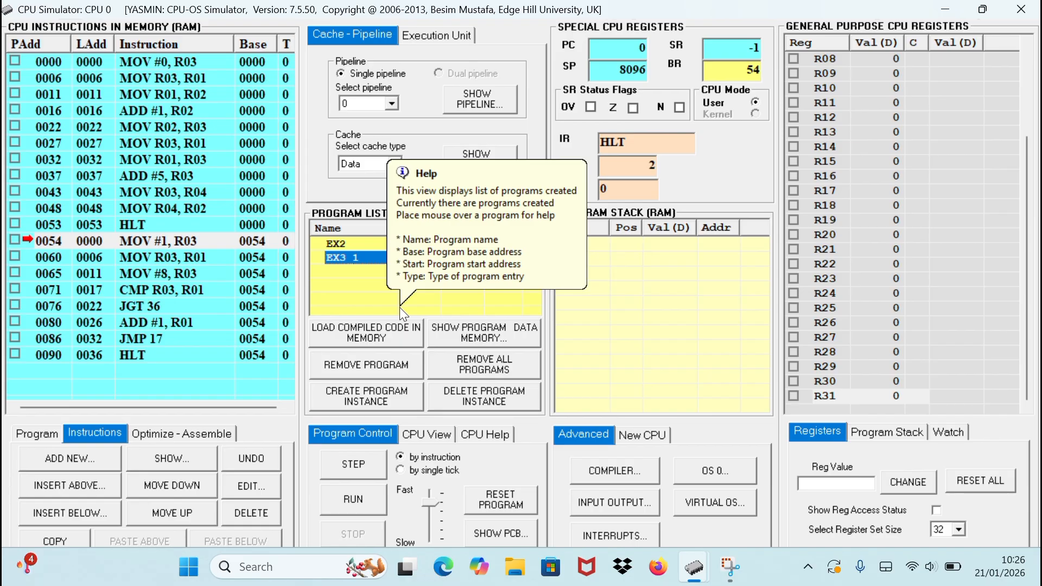
Return to the compiler and turn on the optimizations for removing redundant code and loop unrolling.
left_click(592, 471)
left_click(150, 475)
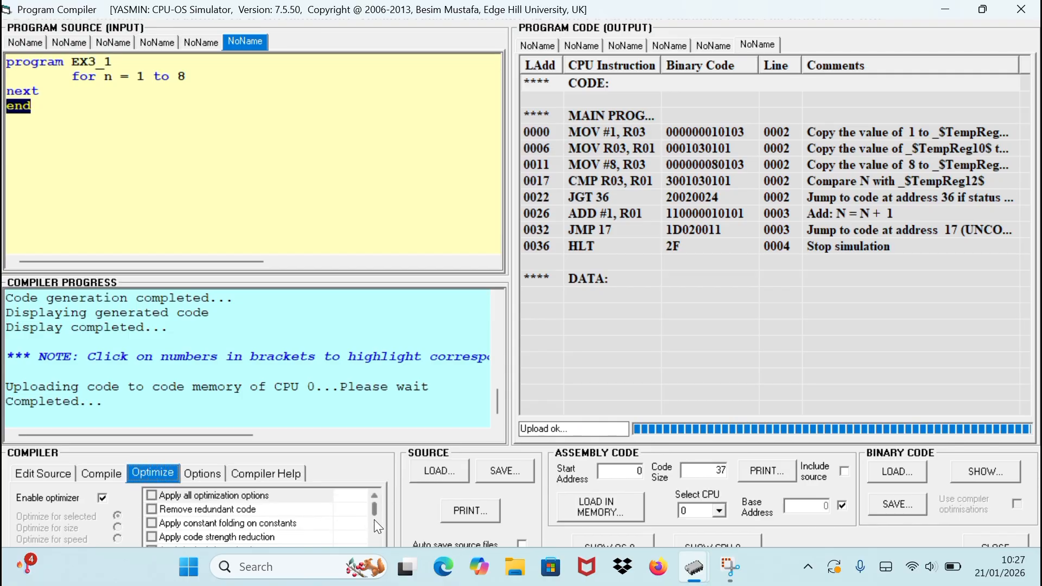
mouse_move(372, 514)
left_mouse_down()
mouse_move(370, 552)
mouse_move(376, 506)
left_mouse_up()
mouse_move(154, 510)
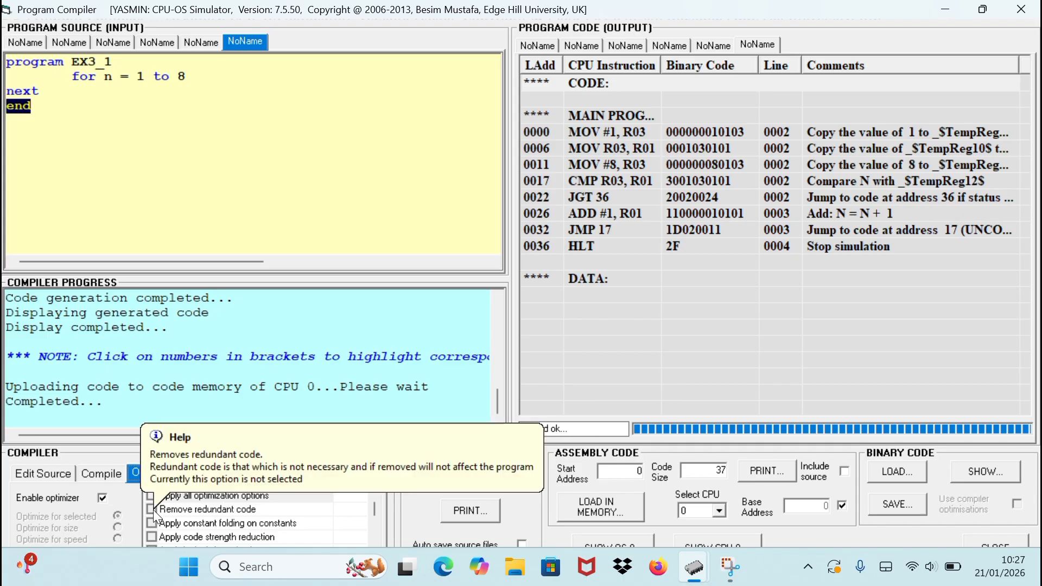
left_click(153, 509)
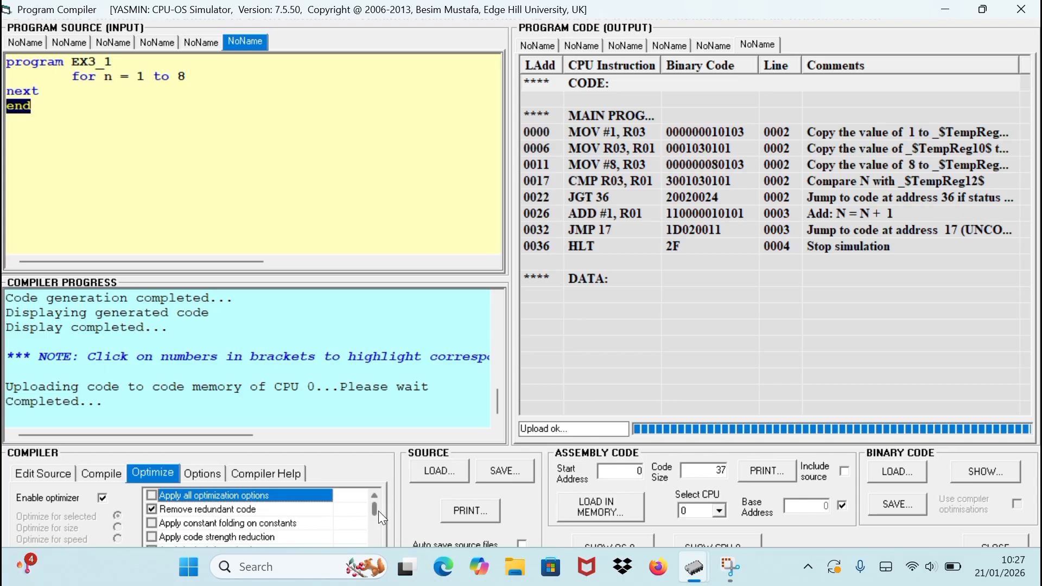
mouse_move(374, 510)
left_mouse_down()
mouse_move(372, 521)
mouse_move(369, 503)
left_mouse_up()
left_click_drag(375, 510, 374, 516)
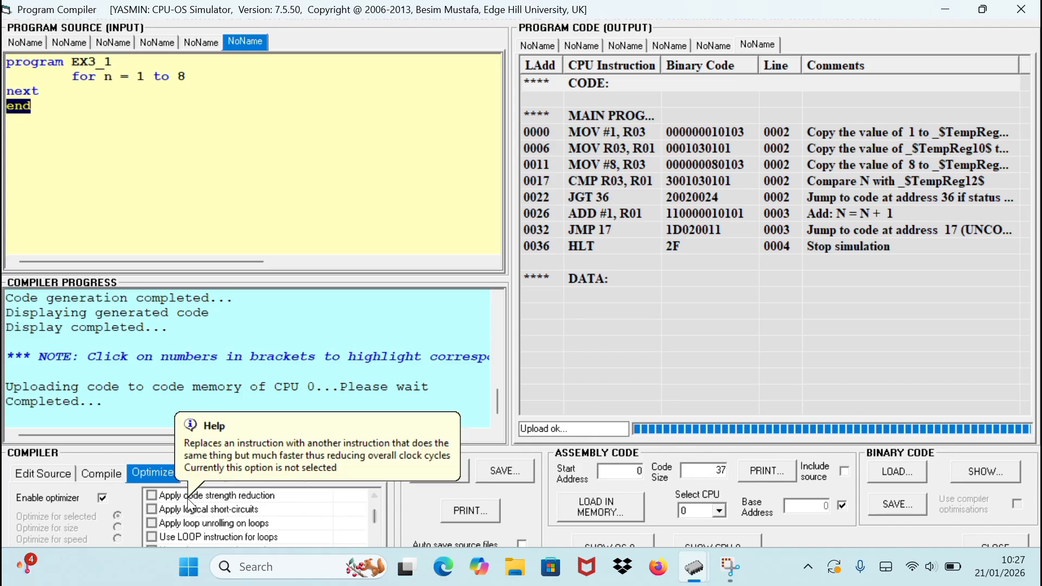
left_click(152, 524)
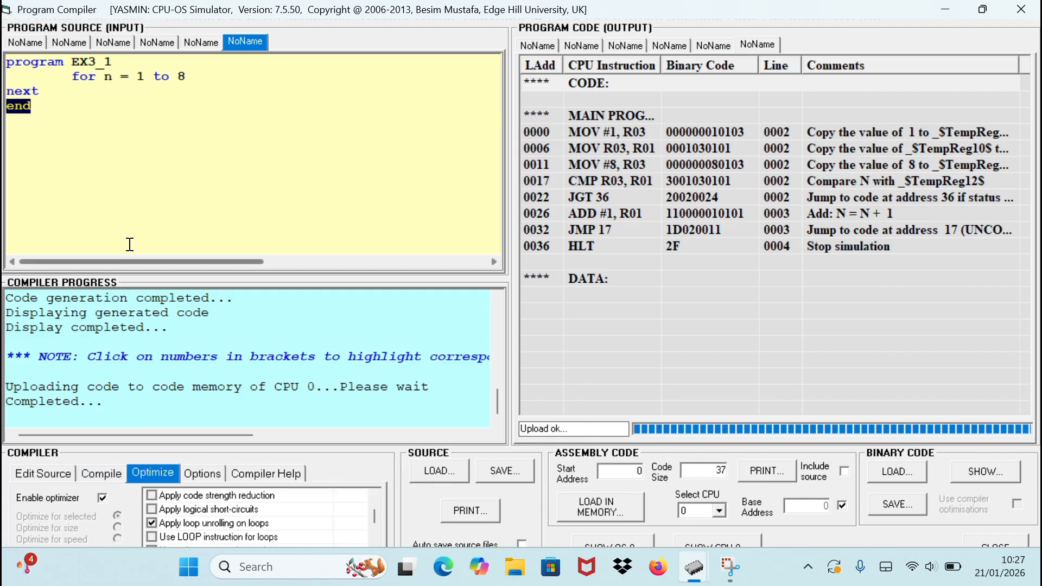
Rename the source program EX3_2 and compile it with the selected optimizations.
left_click(140, 61)
key("BackSpace")
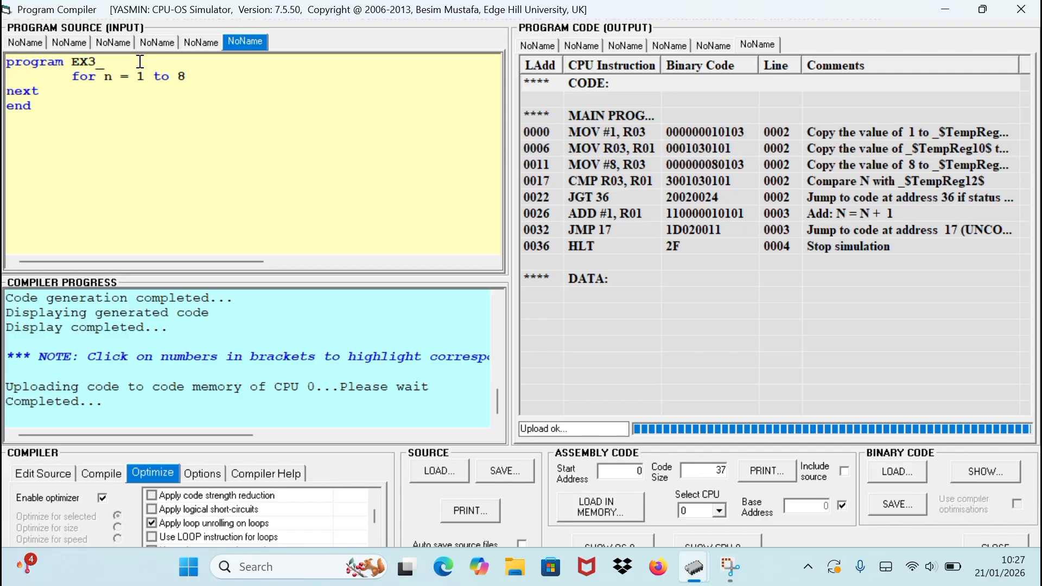
type("2")
left_click(93, 476)
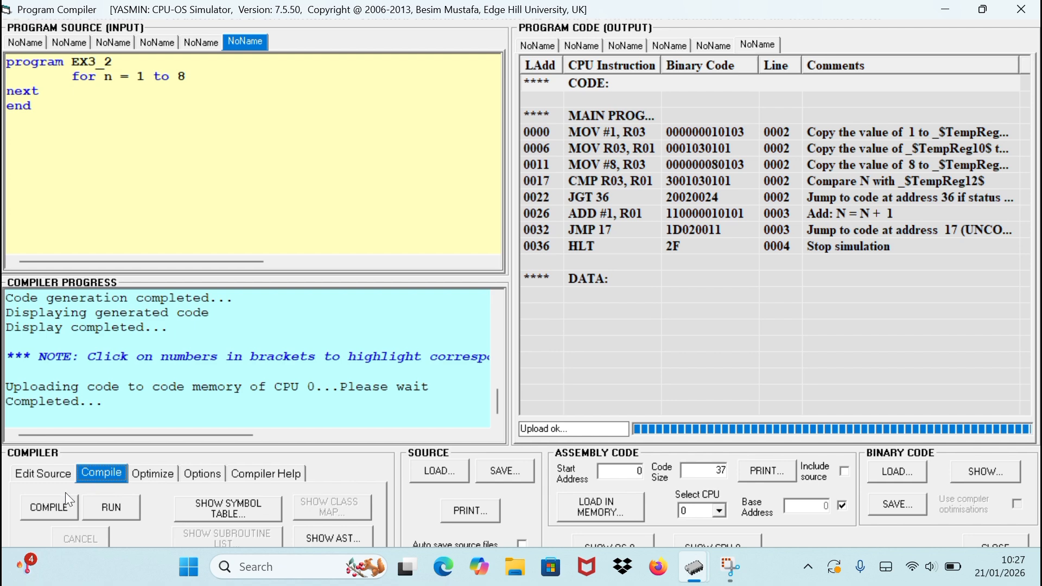
left_click(43, 508)
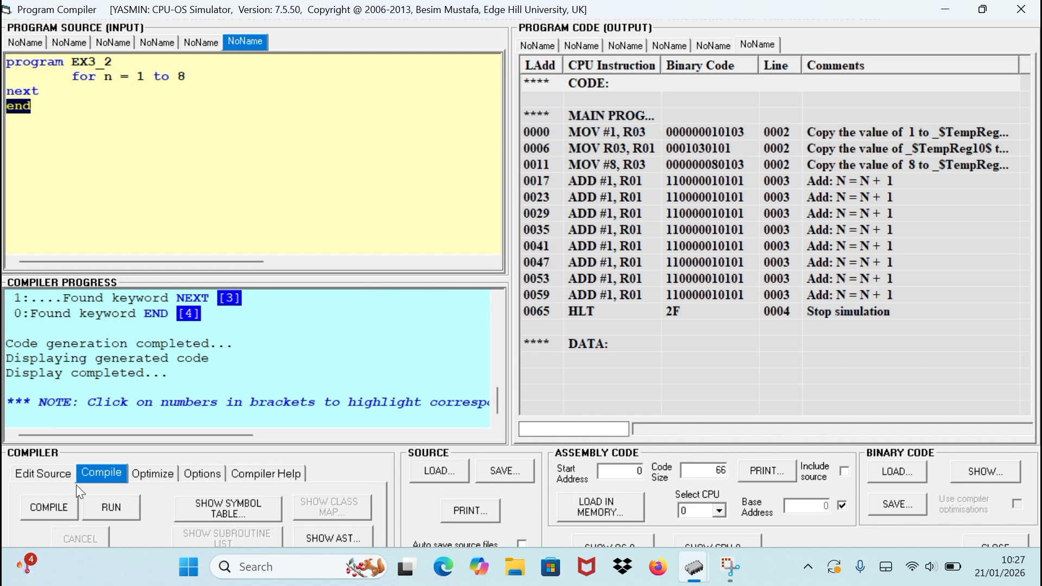
Load the compiled EX3_2 code into CPU memory and acknowledge the load message.
left_click(766, 409)
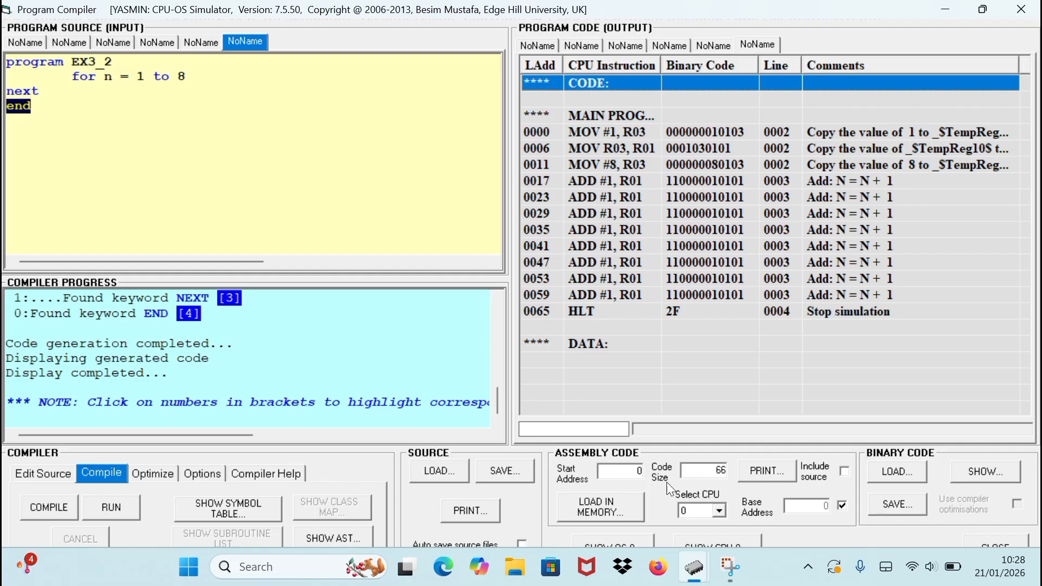
left_click(593, 514)
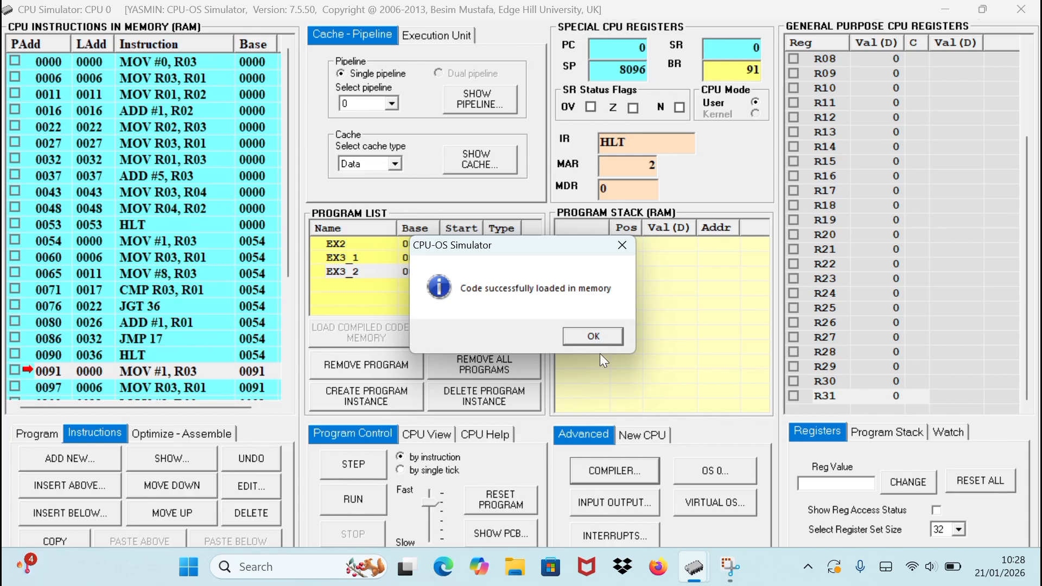
left_click(604, 338)
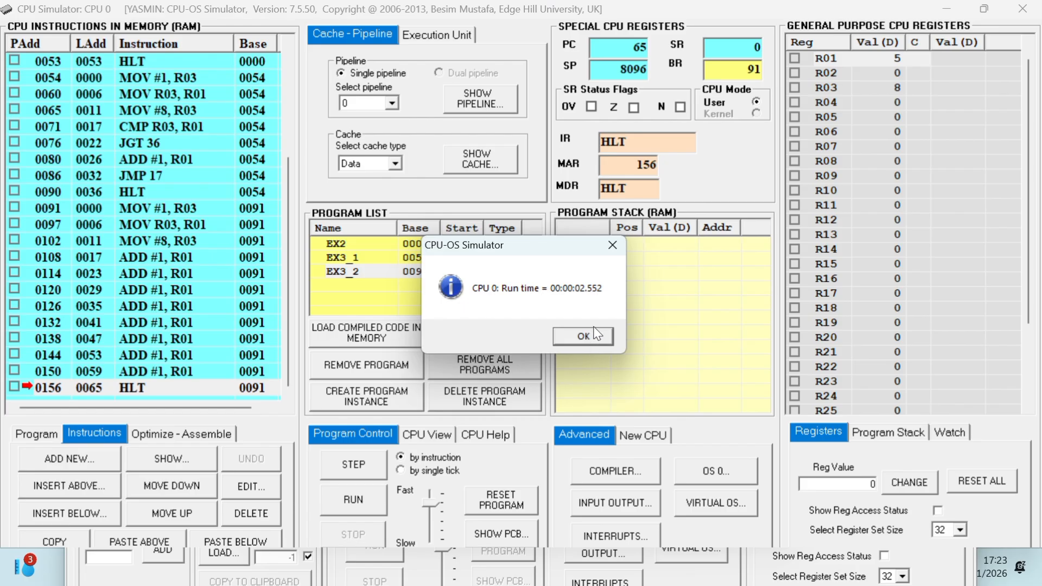
View the pipeline for the EX3_2 run, turn off hazard sounds and close the pipeline view.
left_click(591, 332)
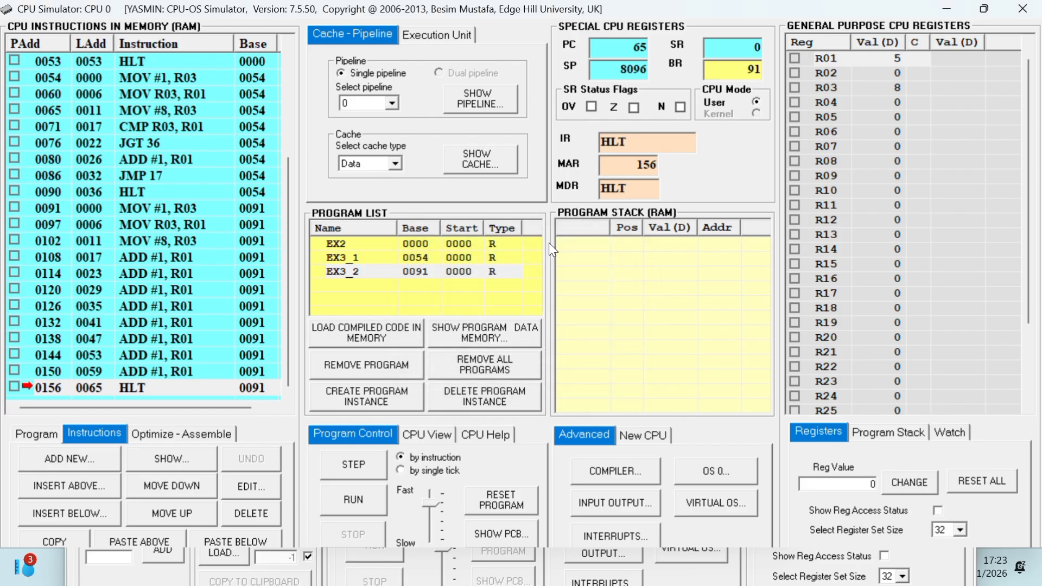
left_click(498, 97)
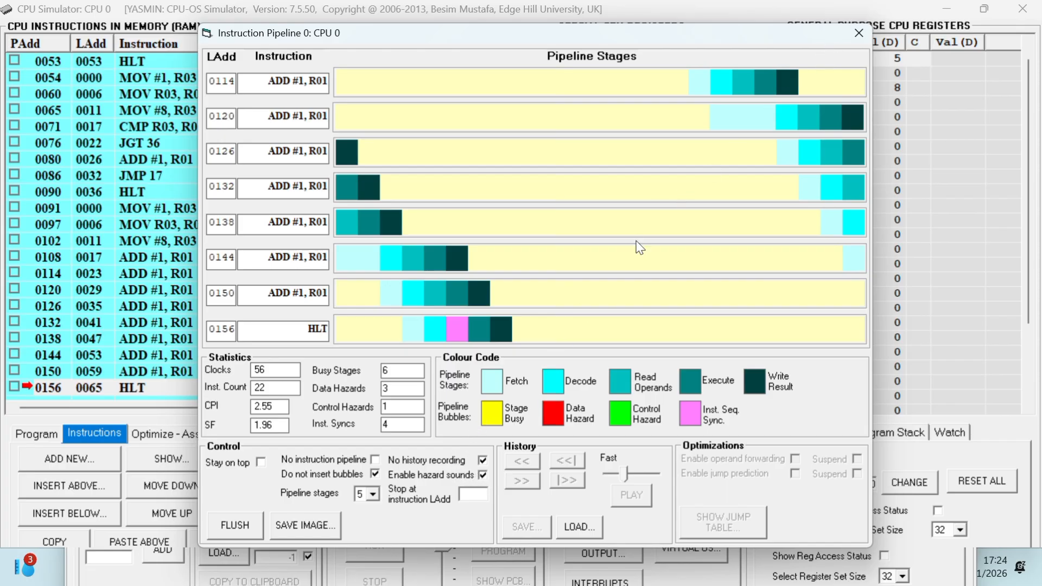
left_click(478, 475)
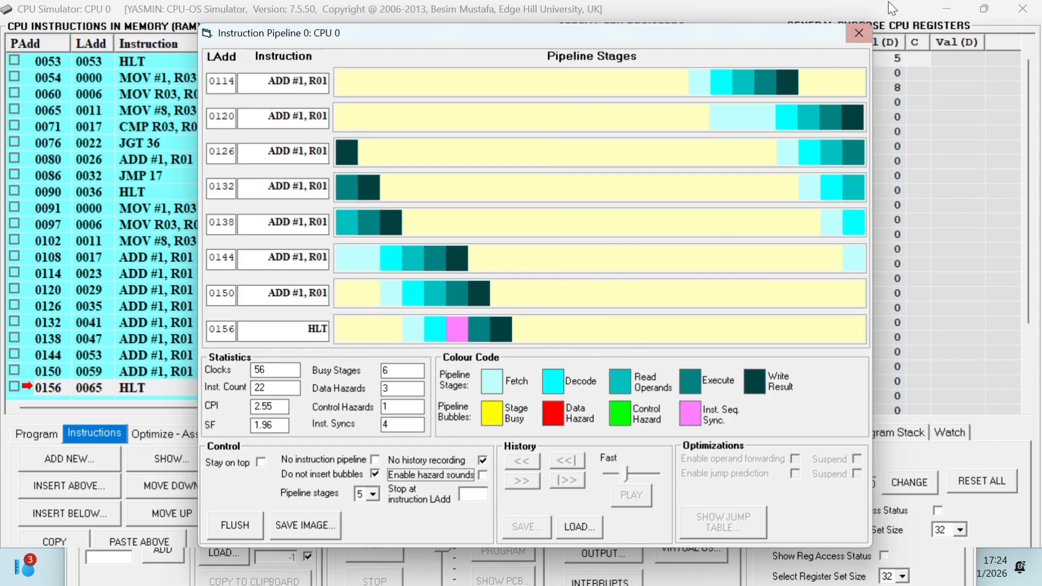
left_click(867, 34)
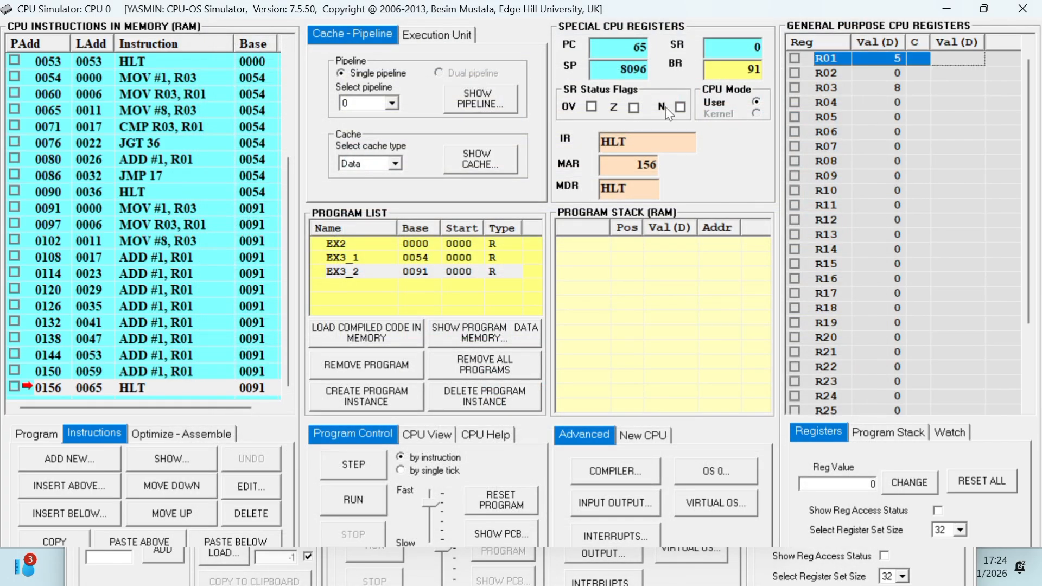
Select program EX3_1 in the program list, reset it, run it and dismiss the run time message.
left_click(438, 271)
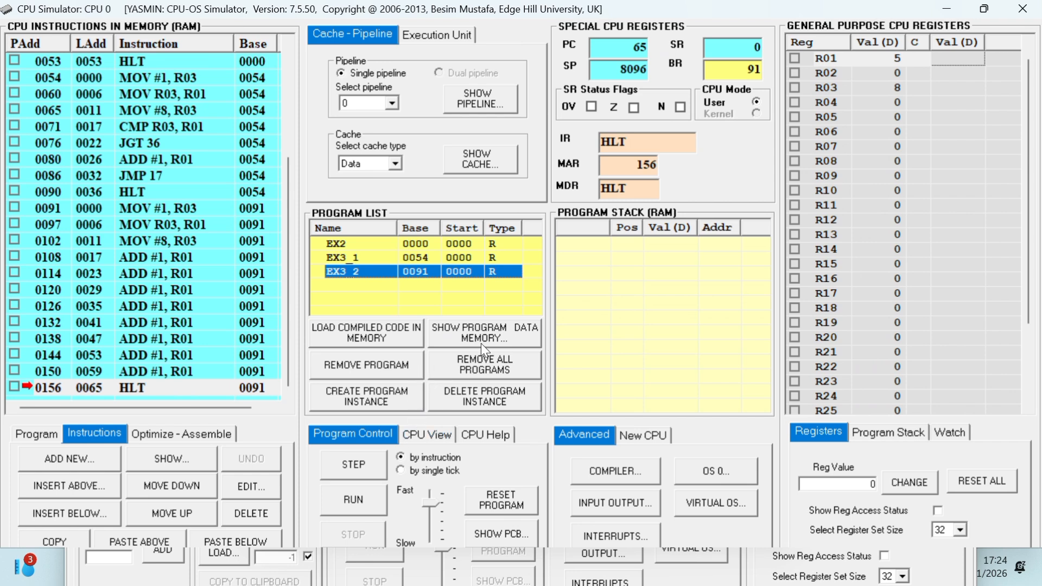
left_click(415, 258)
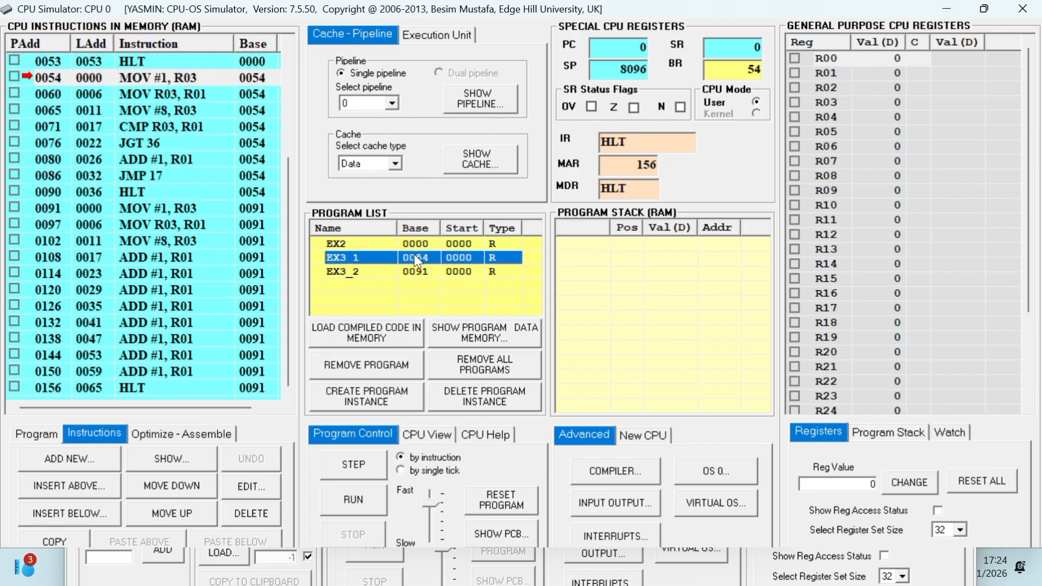
left_click(497, 505)
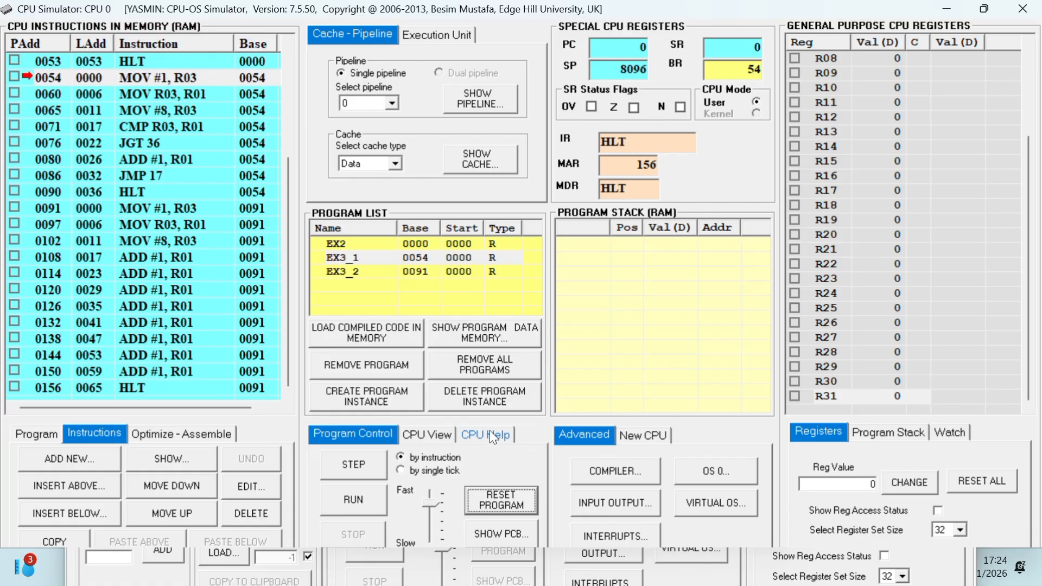
left_click(482, 277)
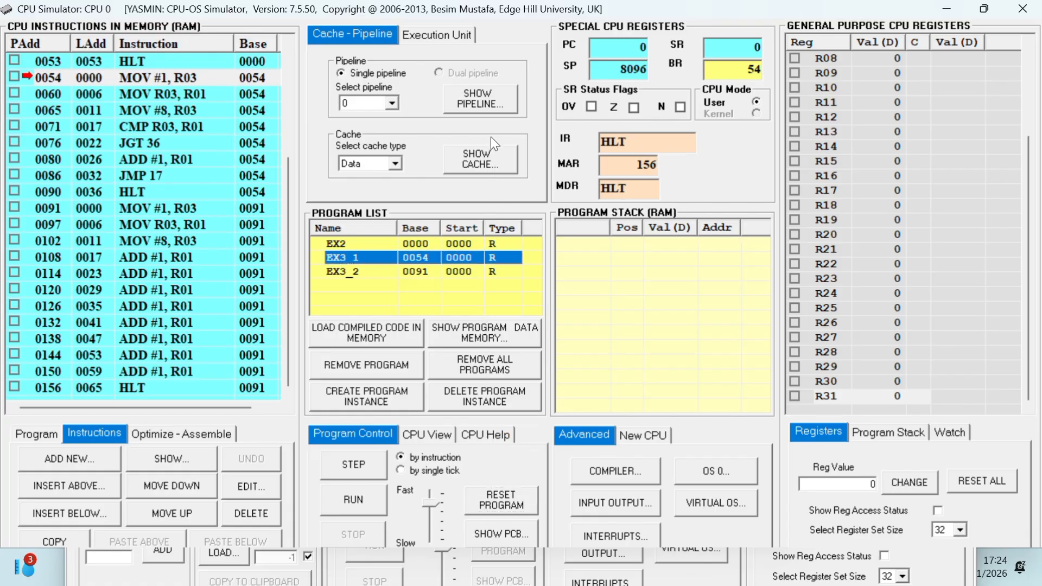
left_click(350, 500)
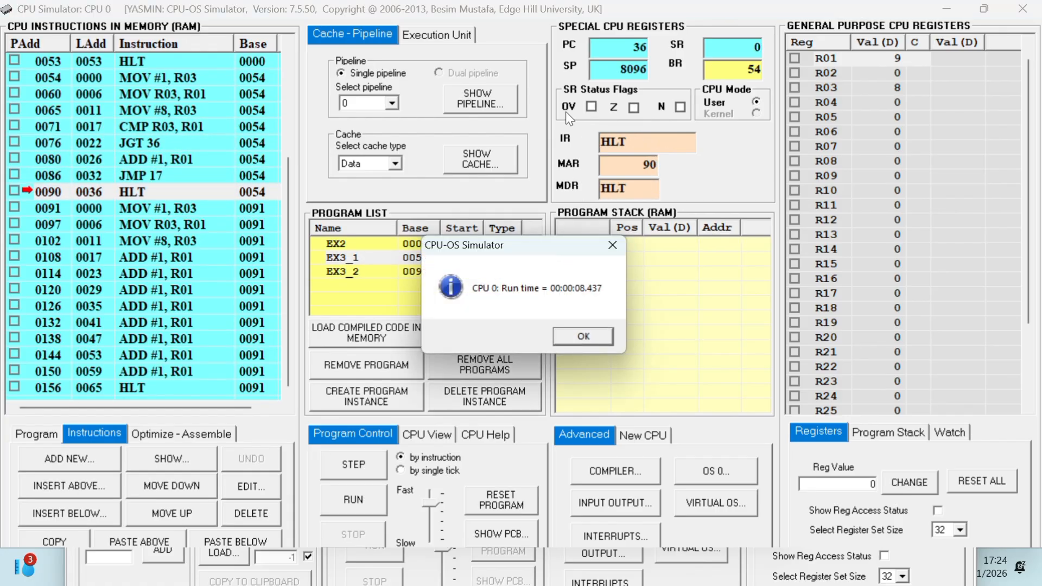
left_click(567, 340)
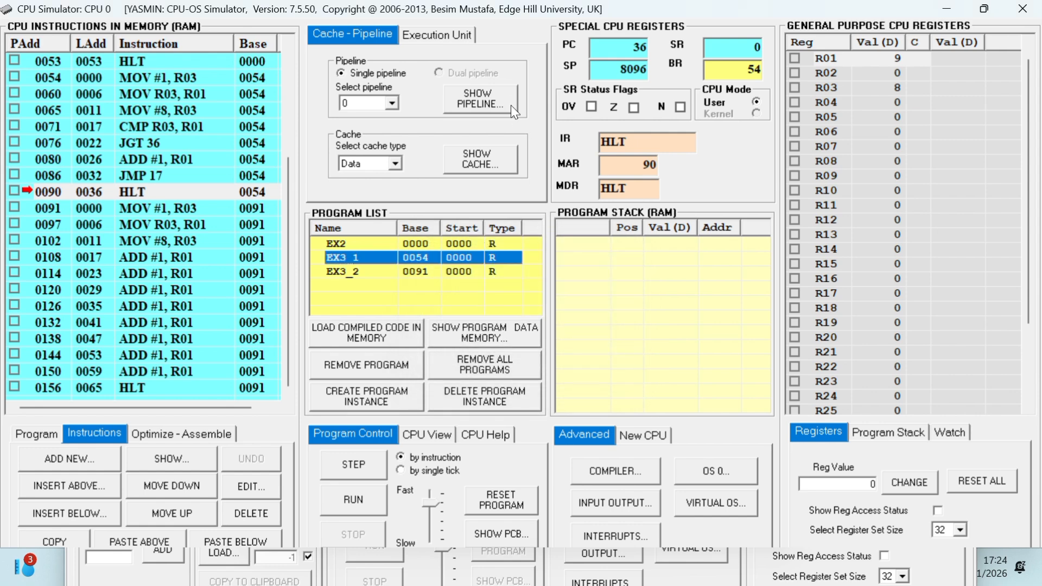
Show the instruction pipeline for the EX3_1 run, dismiss the run time message and examine its stages and statistics.
left_click(483, 97)
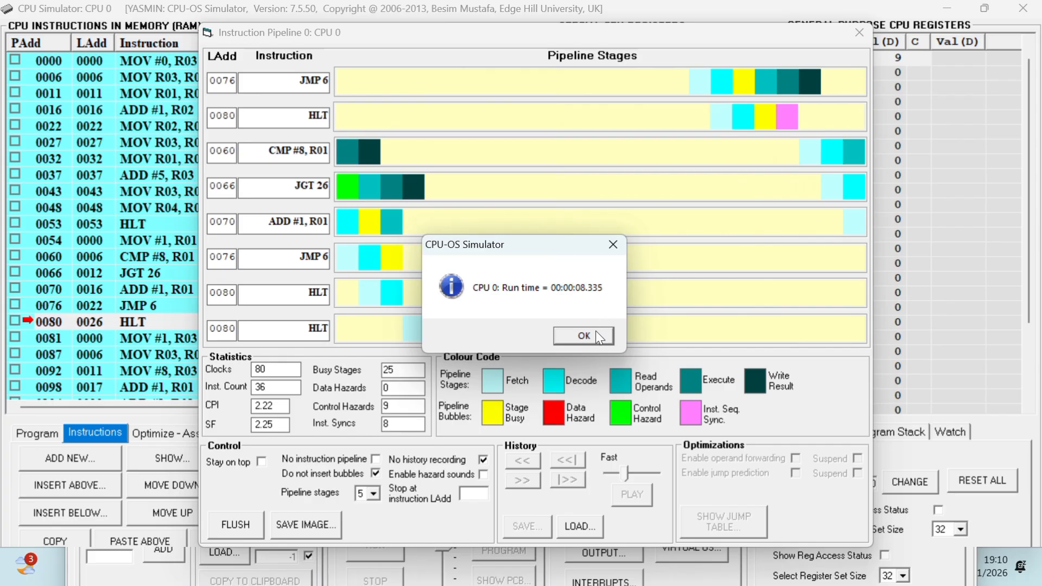
left_click(598, 337)
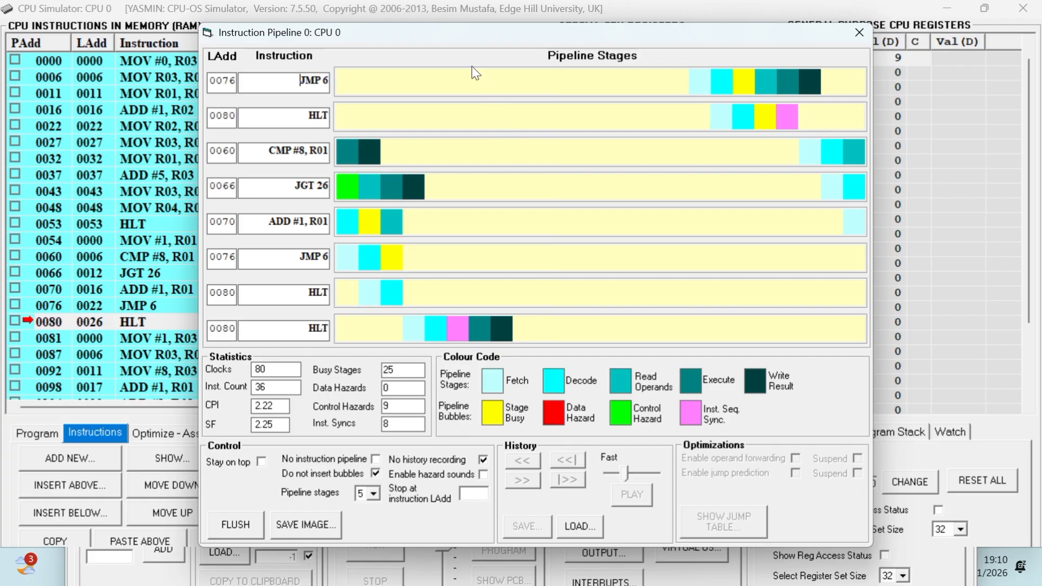
left_click(460, 30)
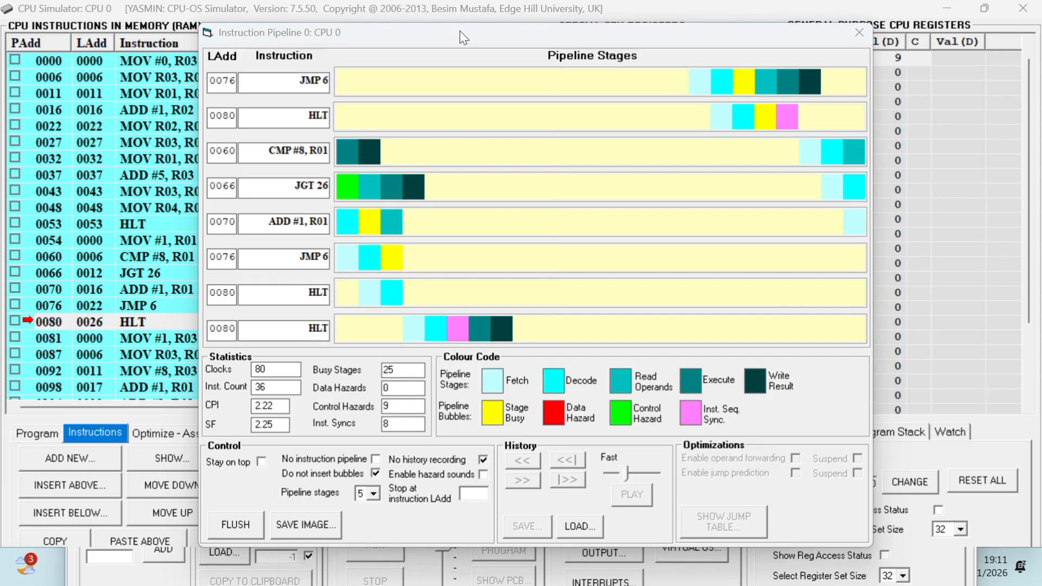
left_click(466, 50)
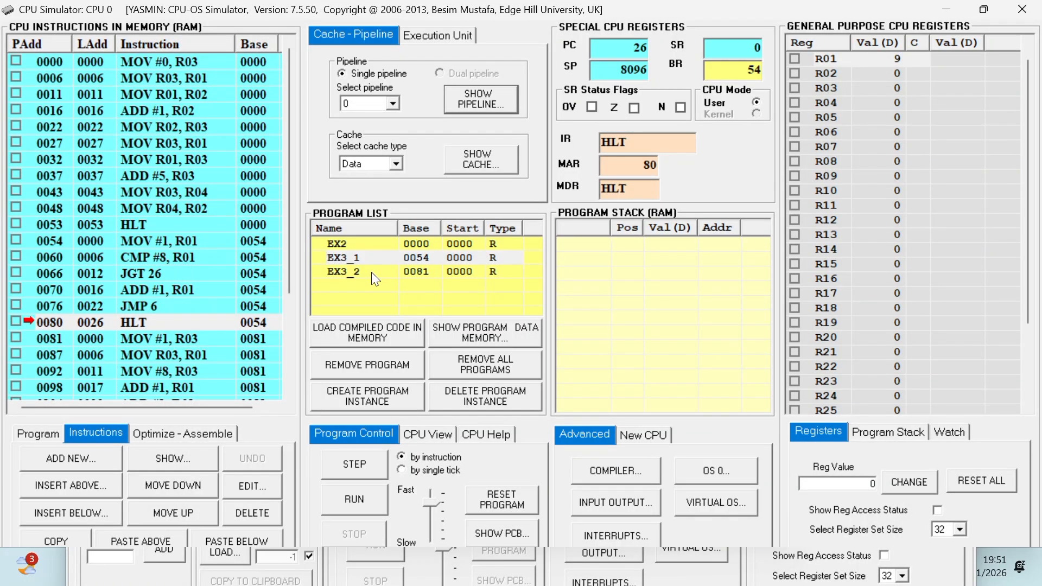
Select the unrolled program EX3_2, reset and run it, dismiss the run time message and show its pipeline.
left_click(372, 272)
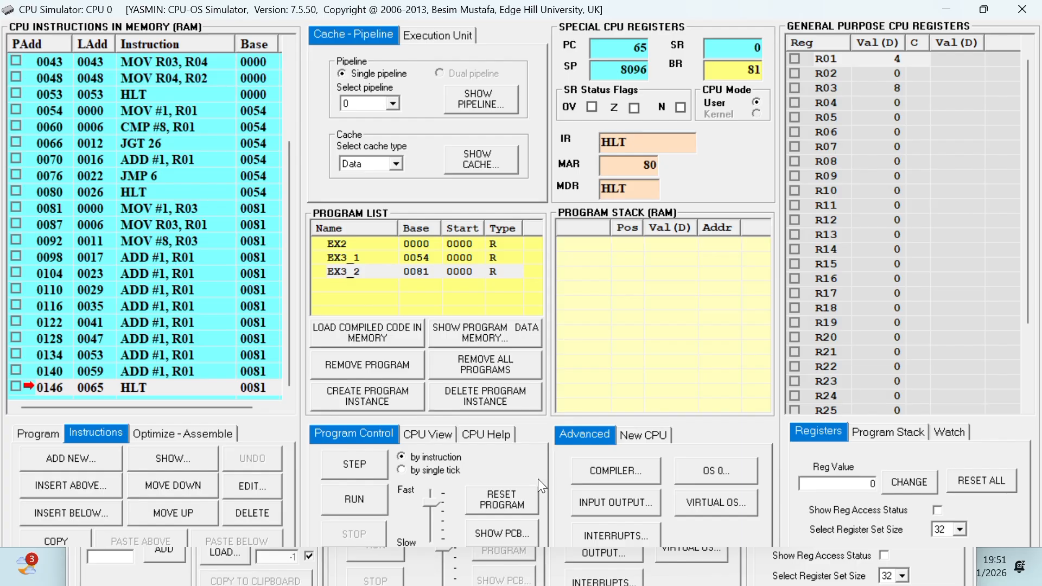
left_click(513, 500)
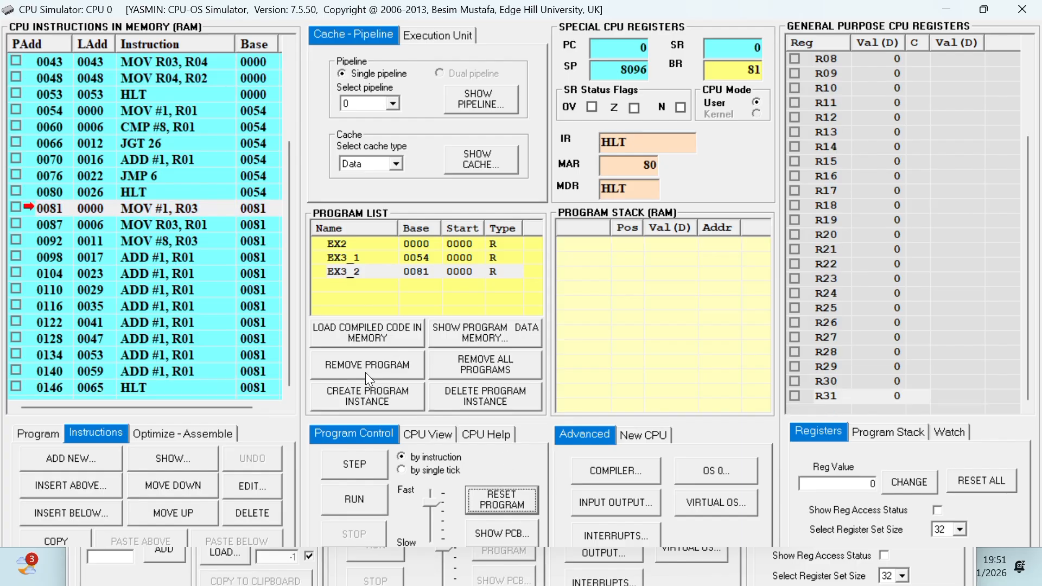
left_click(358, 494)
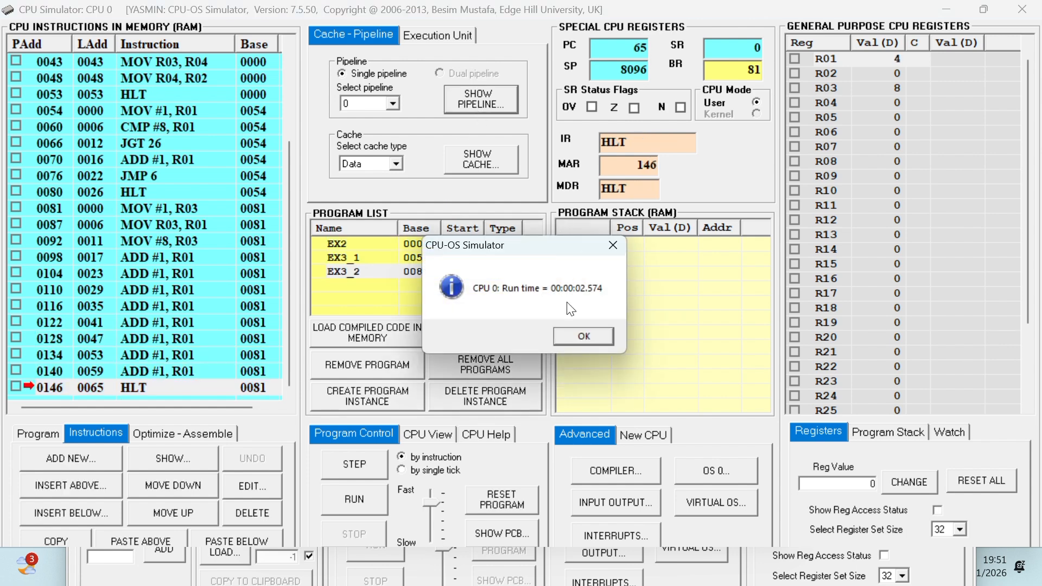
left_click(574, 332)
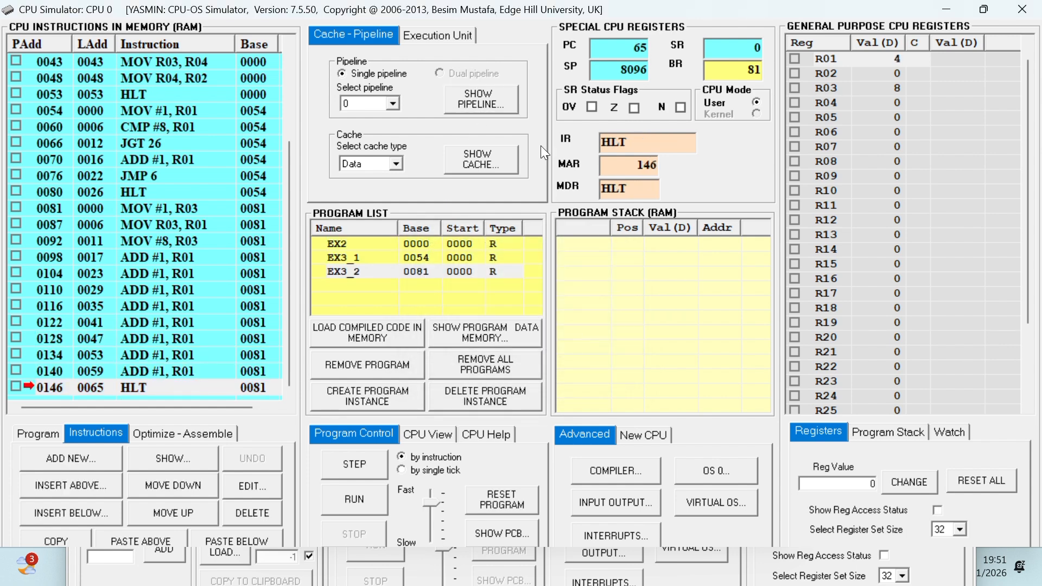
left_click(493, 98)
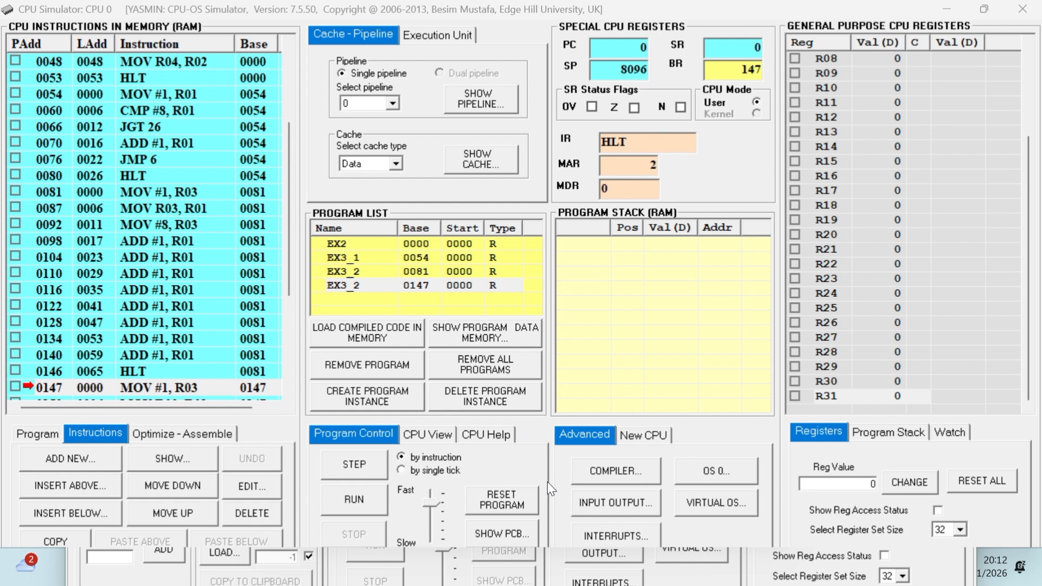
Open the compiler, enable the optimizer without ticking any individual optimization, and return to editing the empty source area.
left_click(577, 469)
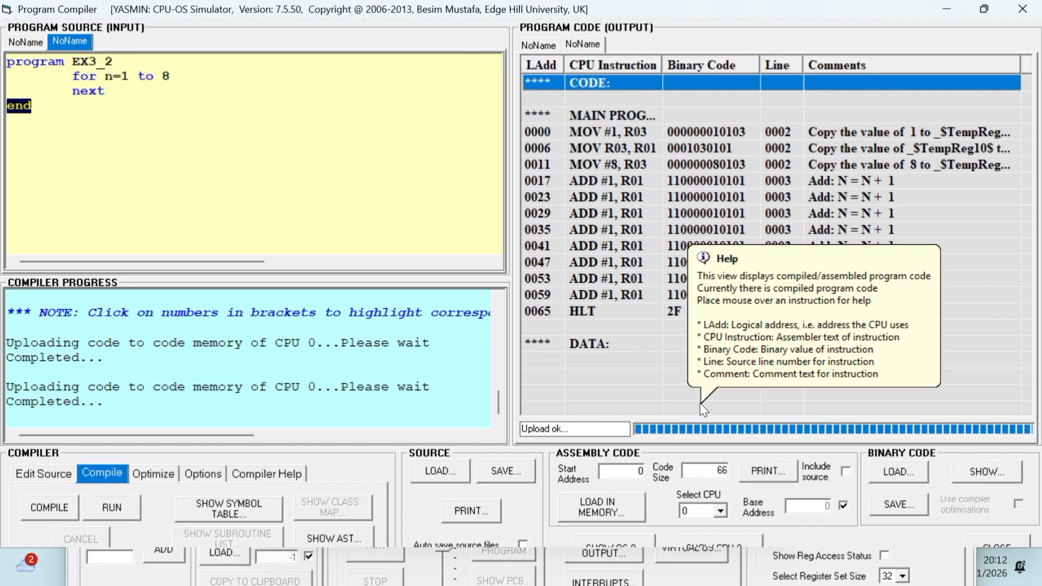
mouse_move(549, 165)
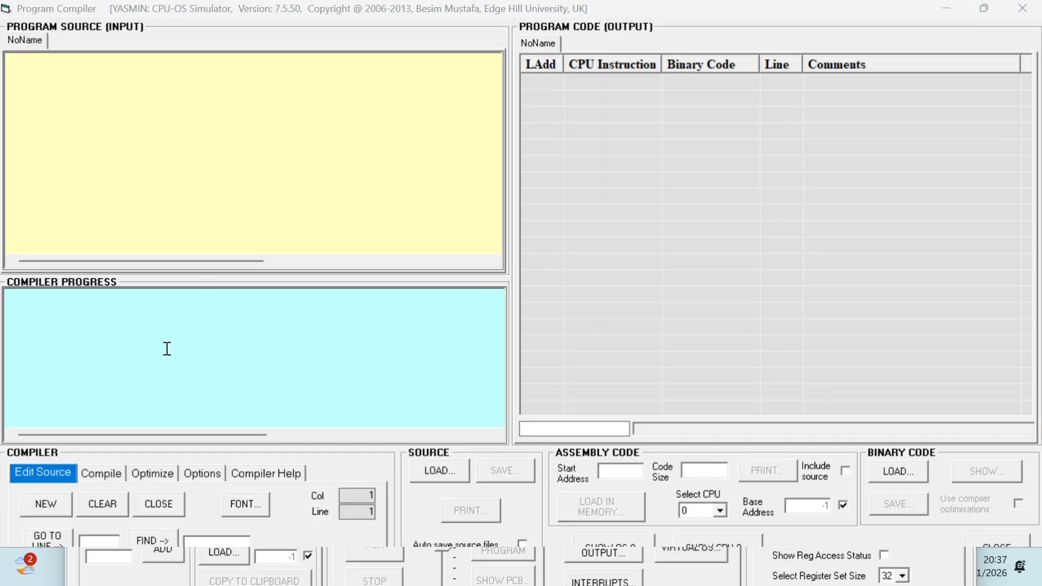
left_click(144, 473)
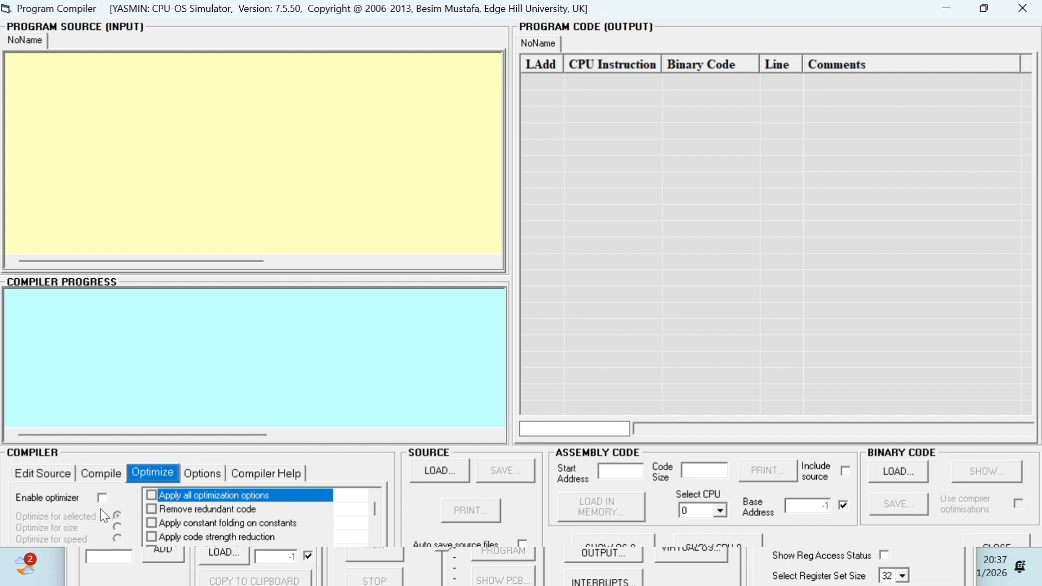
left_click(101, 498)
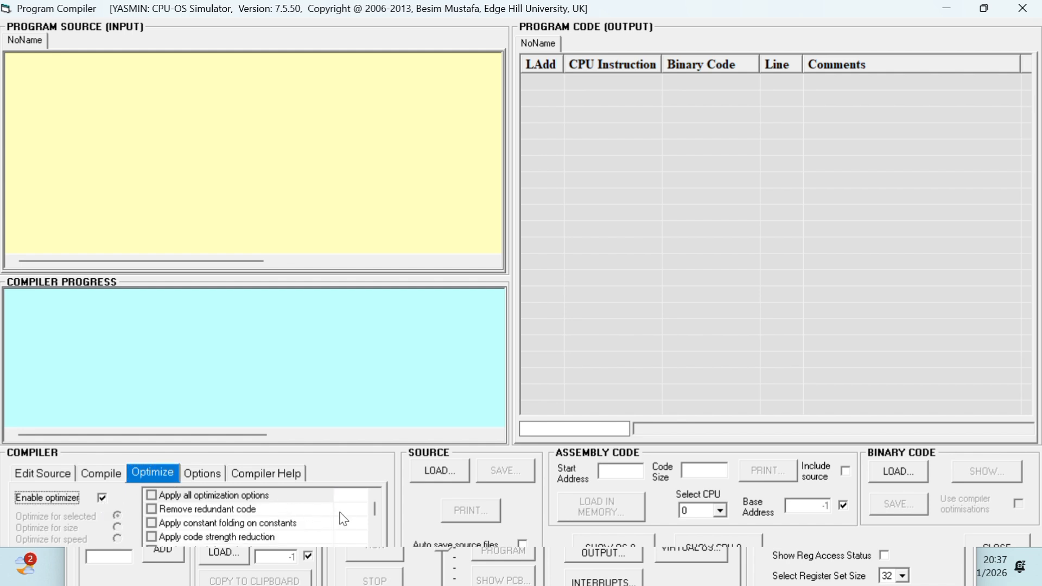
left_click(239, 514)
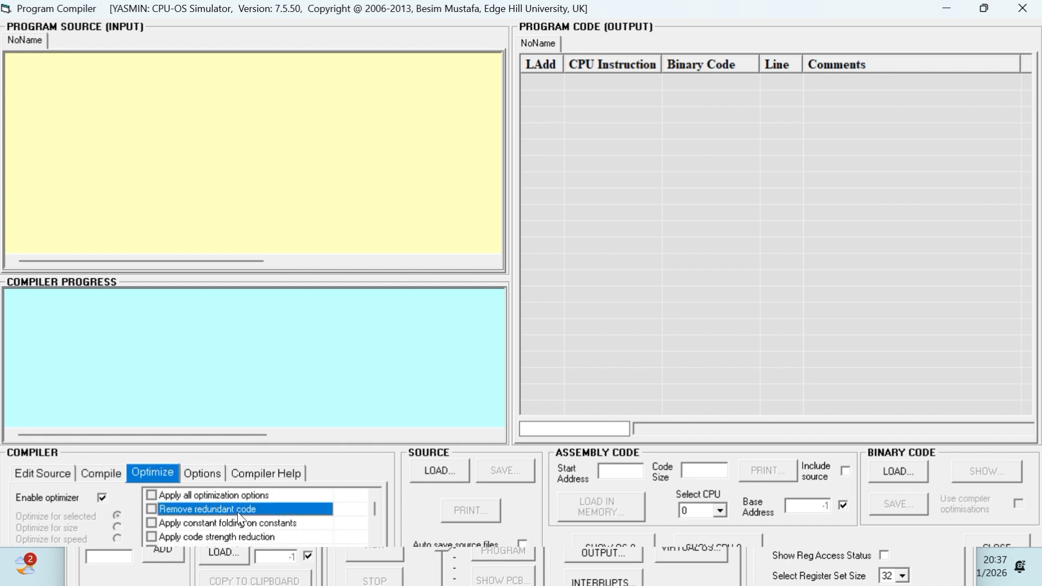
left_click(64, 480)
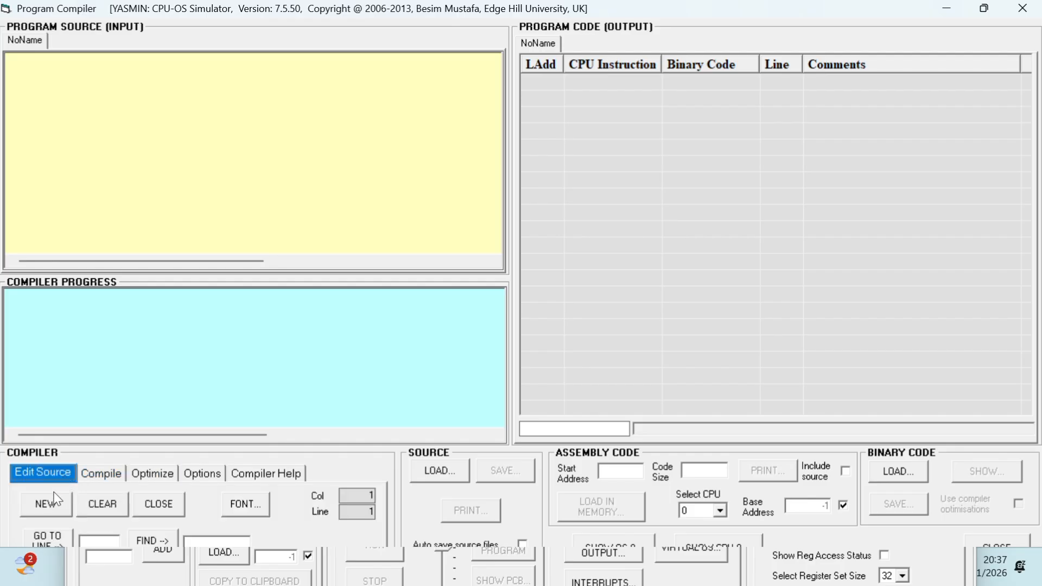
left_click(77, 72)
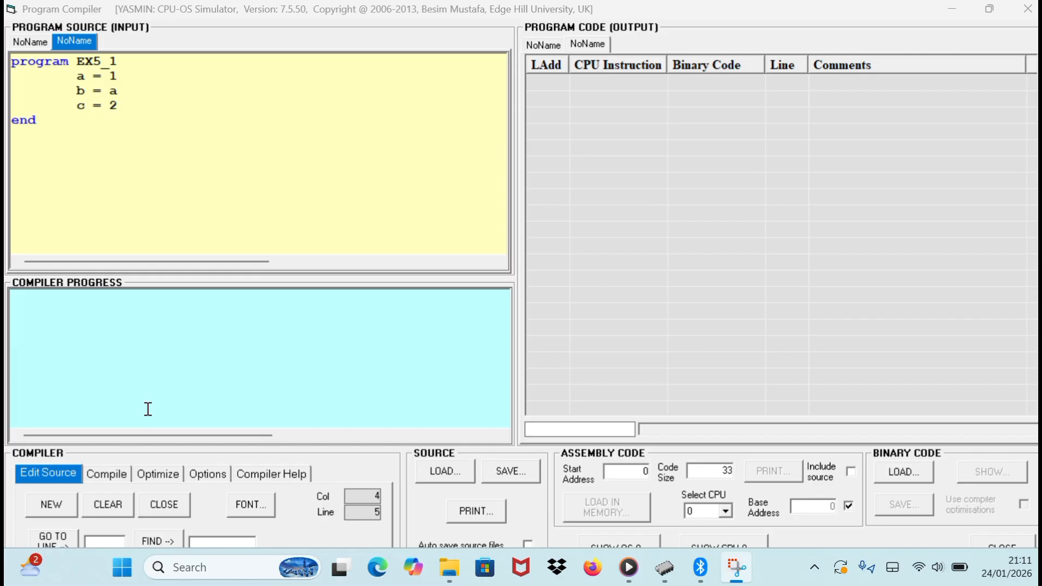
Turn on the Optimize code dependencies option in the compiler's optimizer settings for the EX5_1 source.
left_click(154, 475)
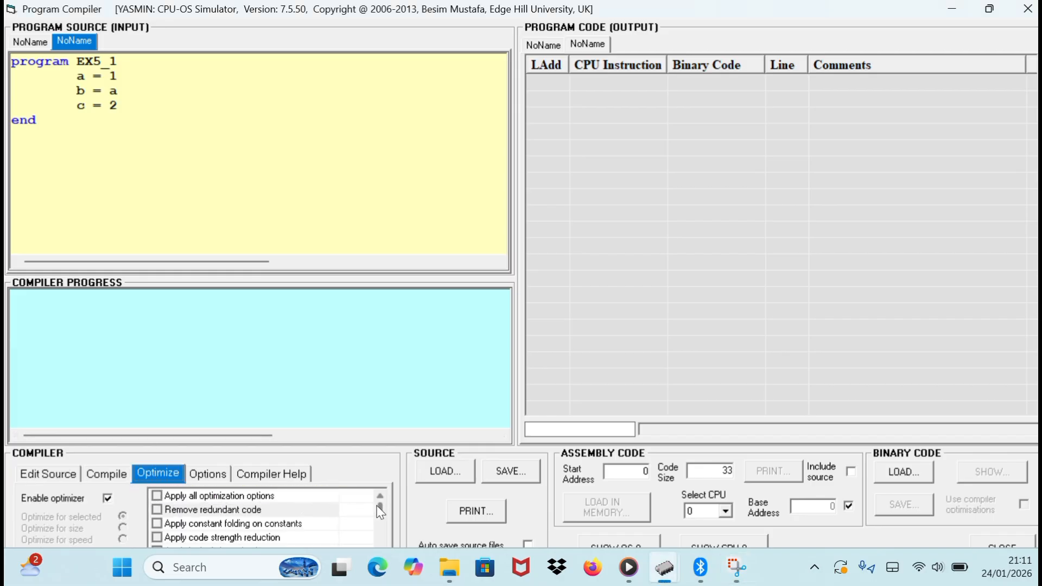
scroll(381, 519, "down", 2)
left_click_drag(381, 520, 375, 540)
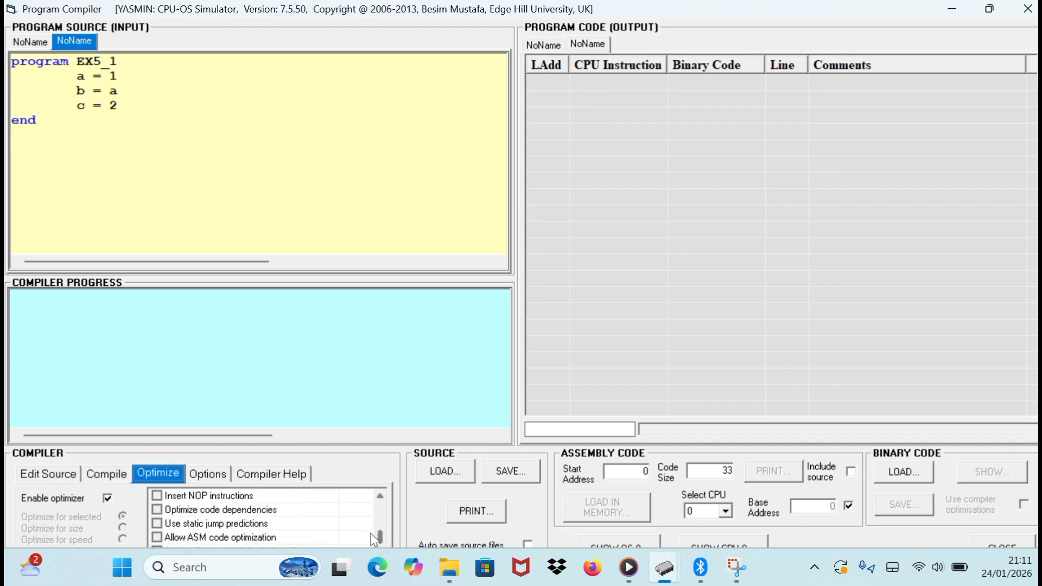
left_click(157, 510)
Rename the source program EX5_2 and compile it with code dependency optimization.
left_click(206, 189)
left_click(213, 58)
key("BackSpace")
type("2")
left_click(105, 470)
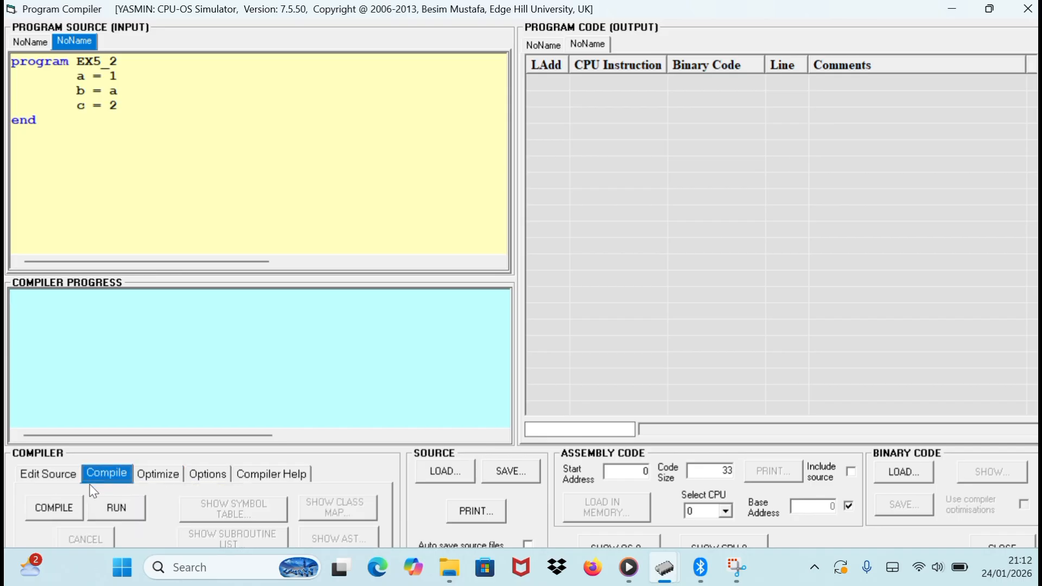
left_click(47, 507)
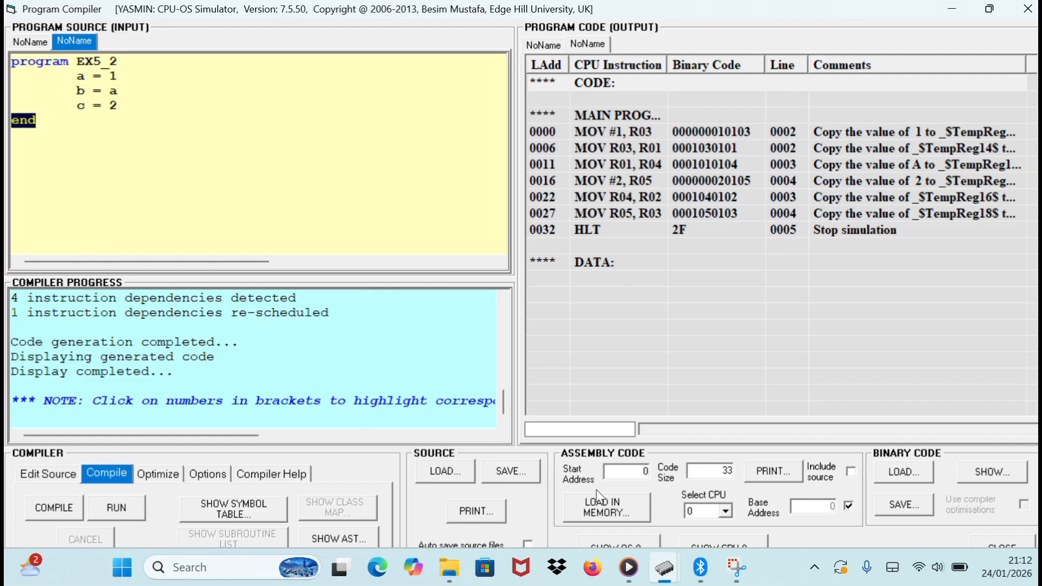
Load the compiled EX5_2 code into CPU memory, run the program and dismiss the run time message.
left_click(589, 506)
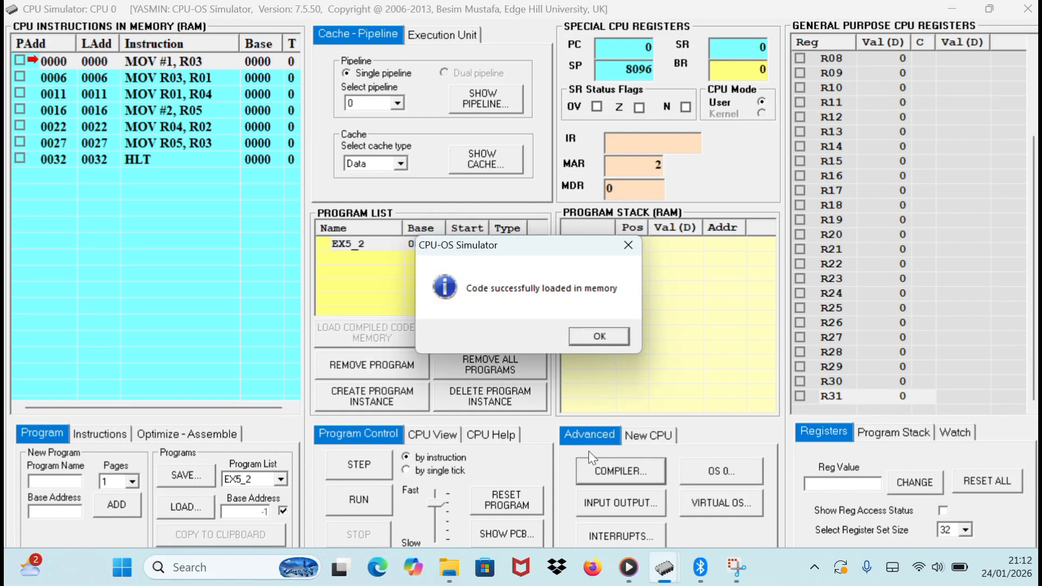
left_click(601, 333)
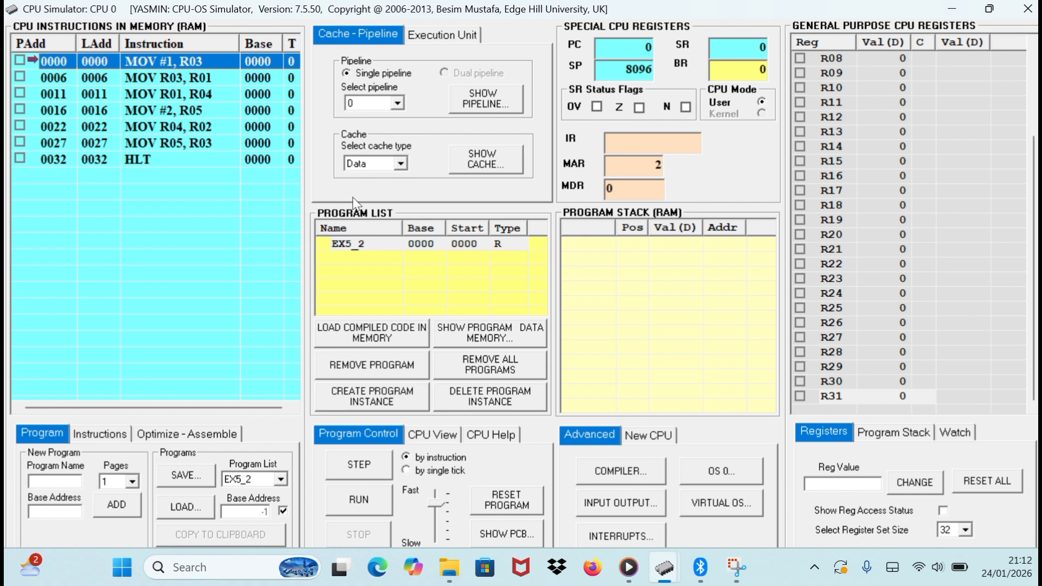
left_click(411, 245)
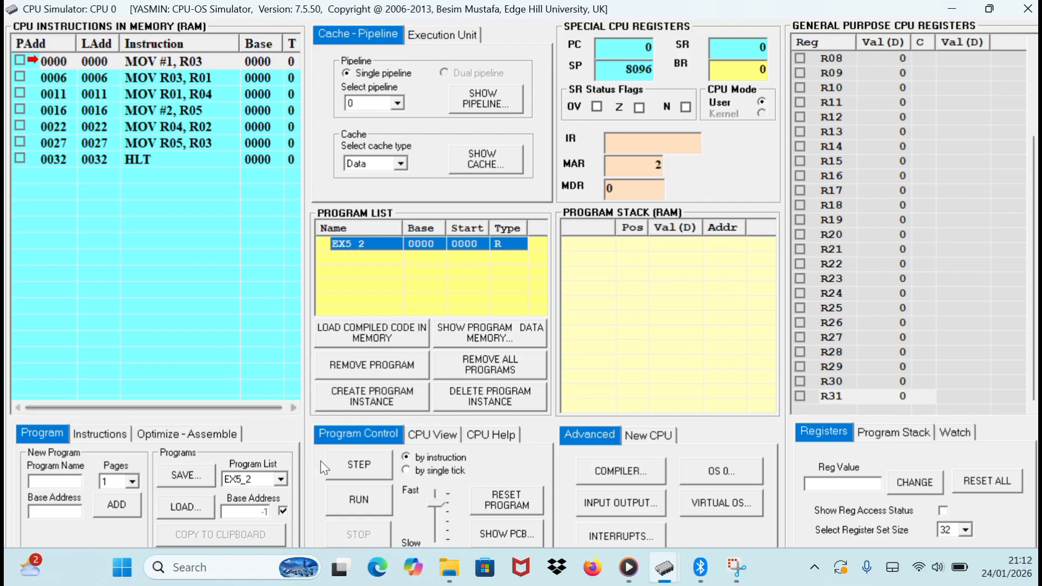
left_click(347, 499)
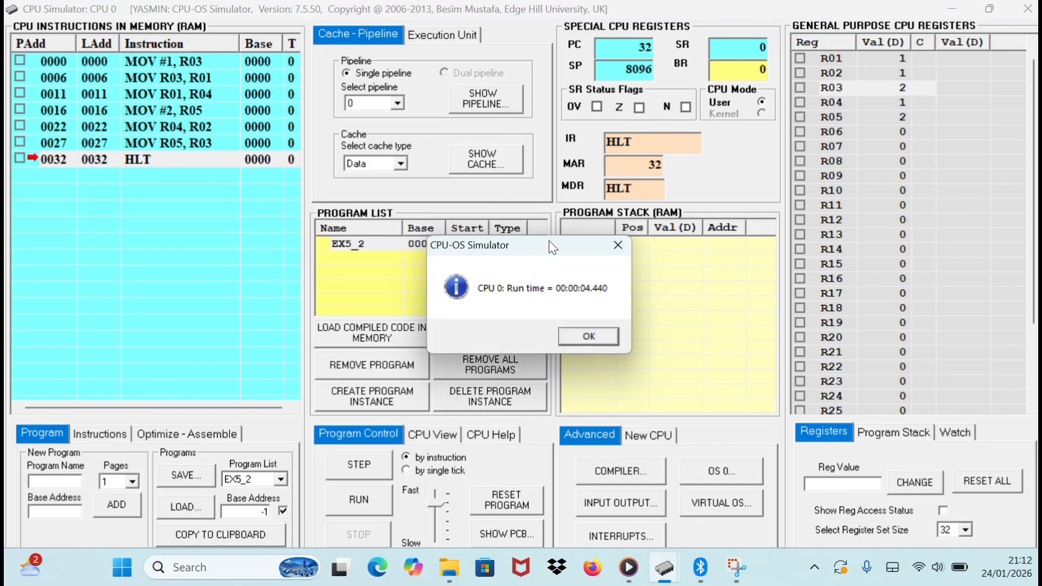
left_click(585, 331)
Show the instruction pipeline for the EX5_2 run, examine its stages and statistics, and close the pipeline window.
left_click(505, 97)
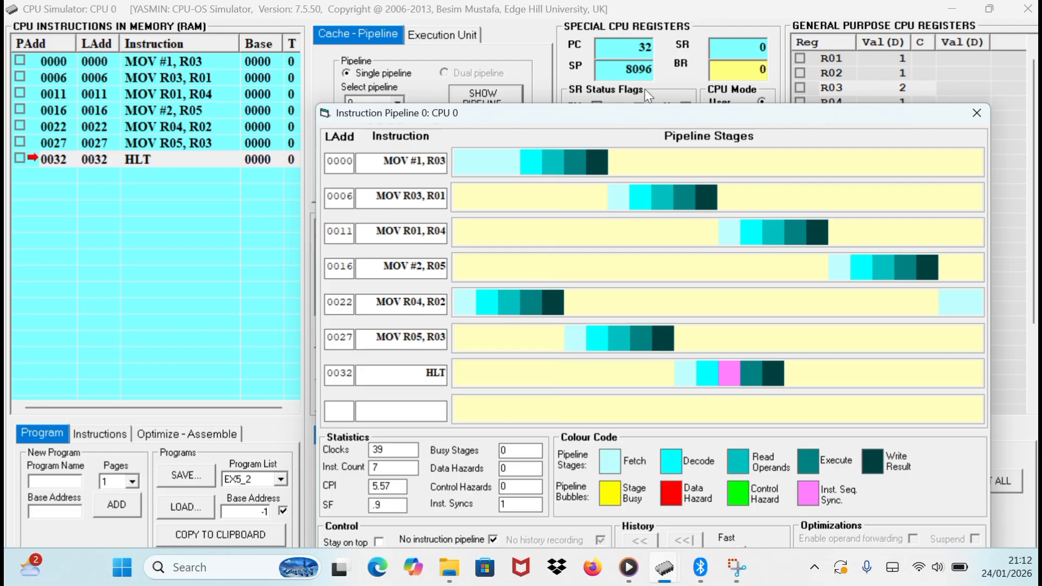
left_click_drag(604, 106, 509, 34)
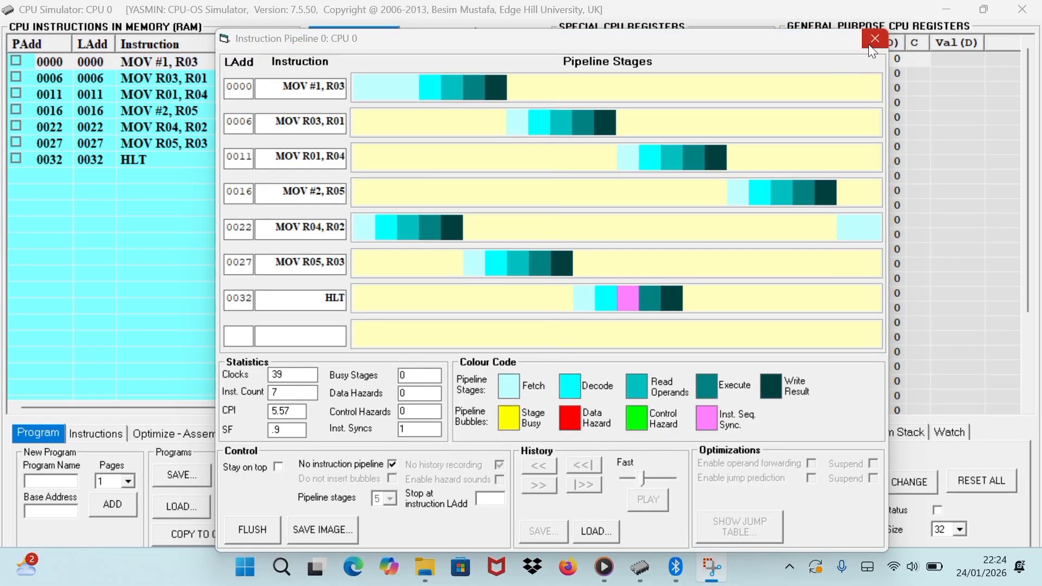
left_click(869, 45)
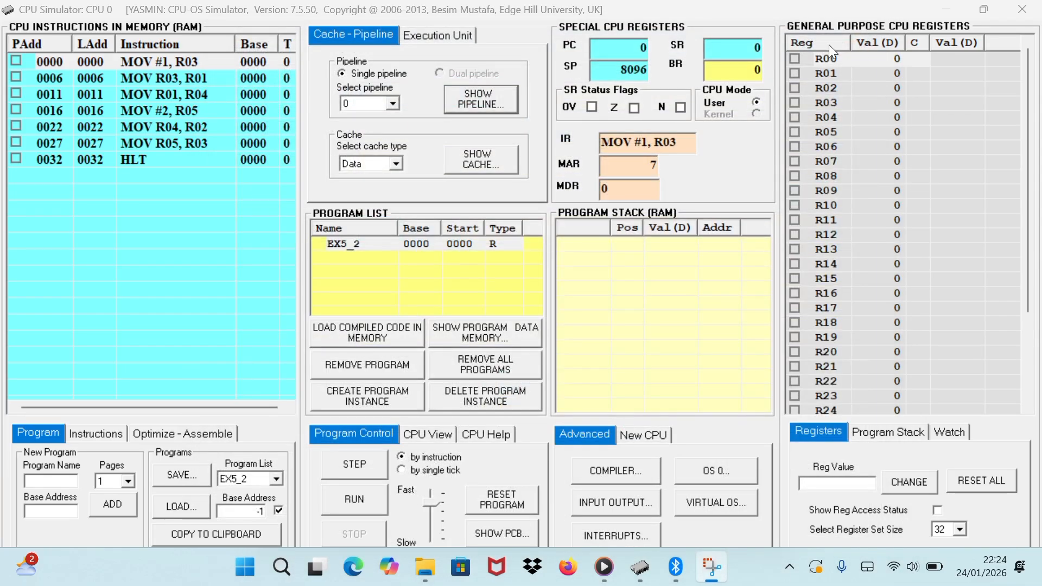
Rename the source program EX5_4 in the compiler and compile it with the Optimize code dependencies option off.
left_click(600, 461)
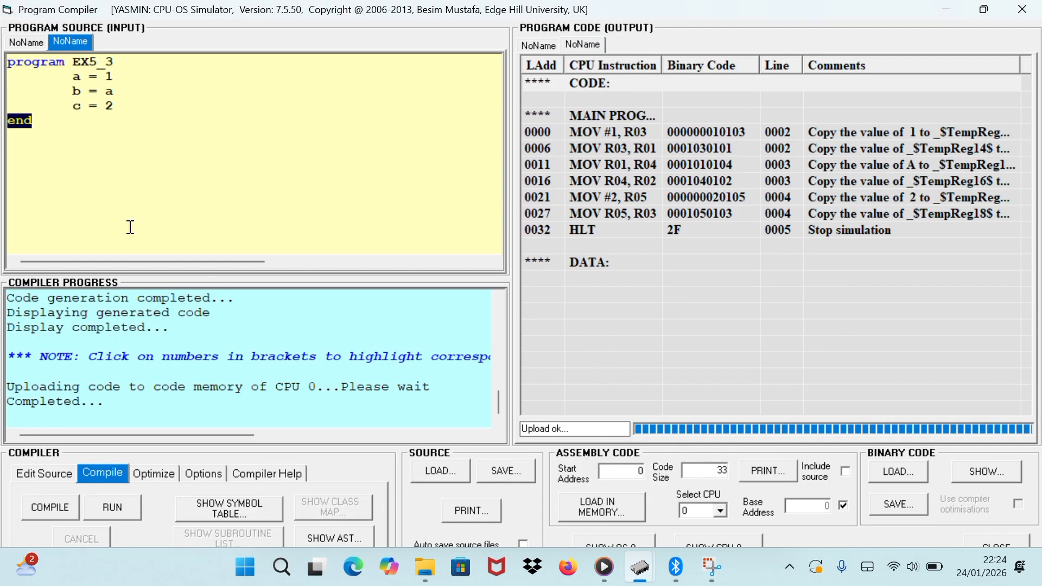
left_click(133, 66)
key("BackSpace")
type("4")
left_click(154, 476)
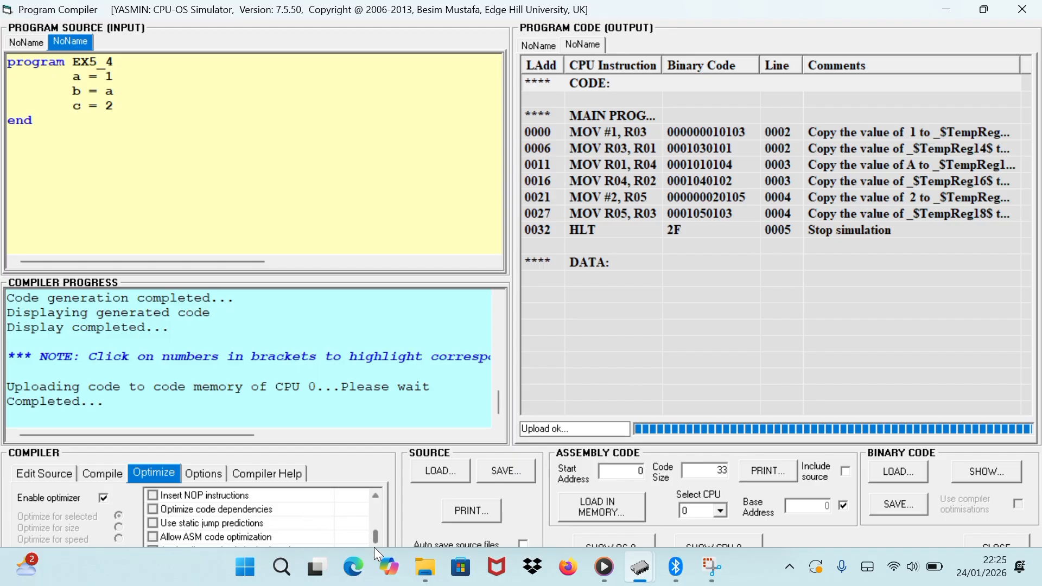
left_click(101, 482)
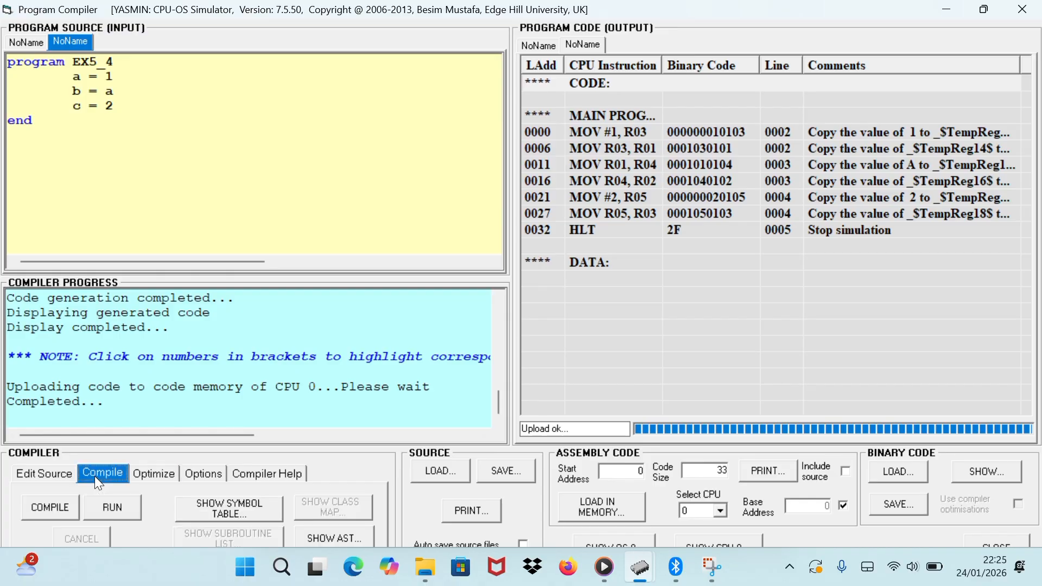
left_click(56, 505)
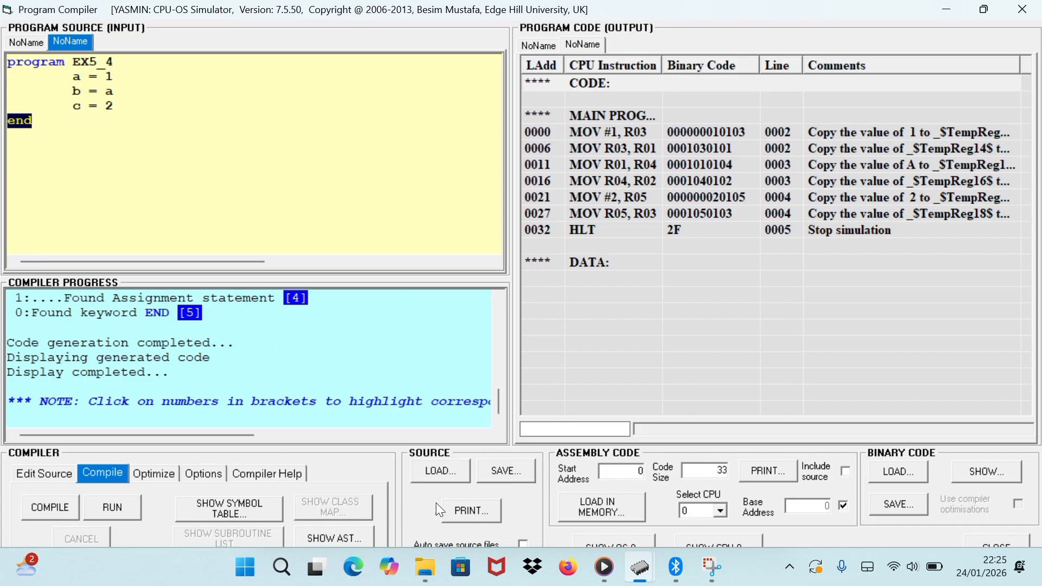
Load the compiled EX5_4 code into CPU memory, run the program and dismiss the run time message.
left_click(578, 505)
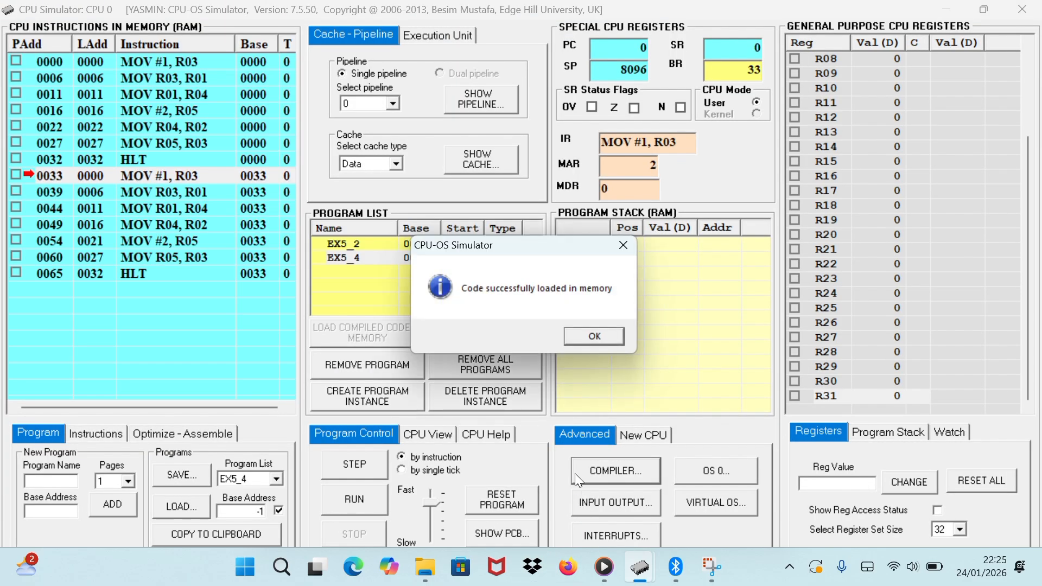
left_click(582, 338)
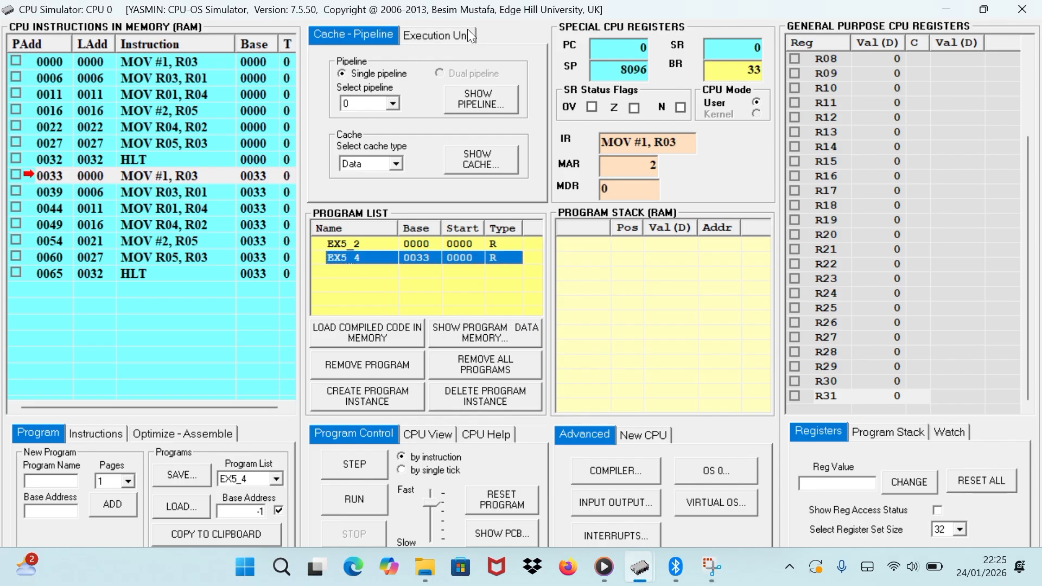
left_click(396, 254)
left_click(337, 497)
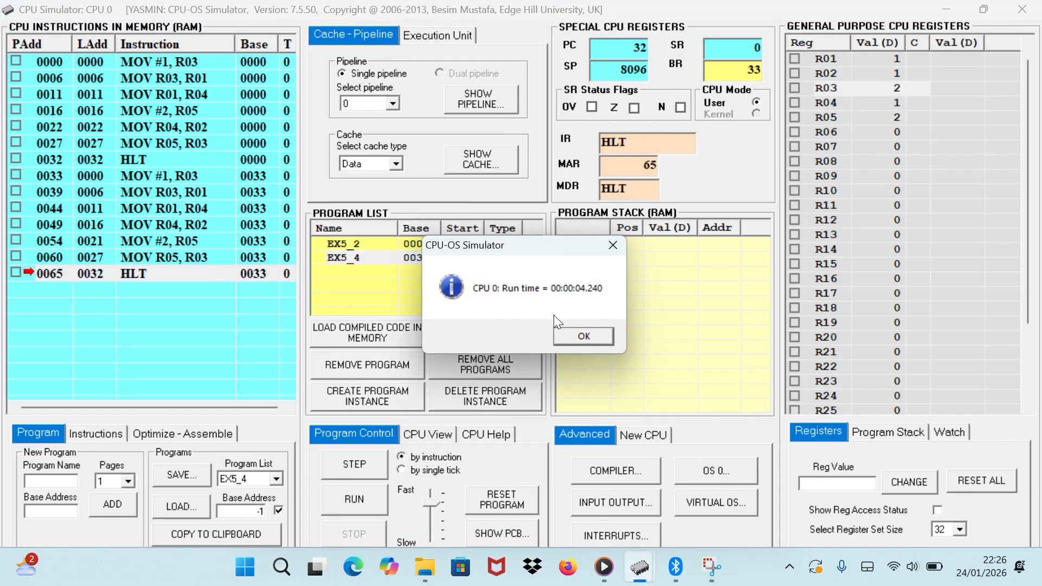
left_click(567, 332)
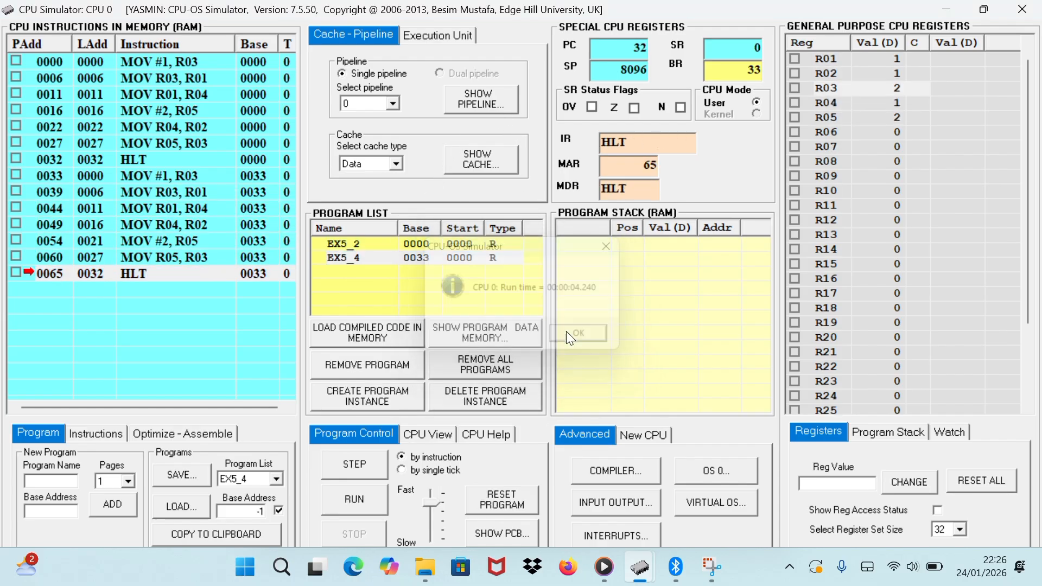
Show the instruction pipeline for the EX5_4 run, examine its stages and statistics, and close the pipeline window.
left_click(495, 93)
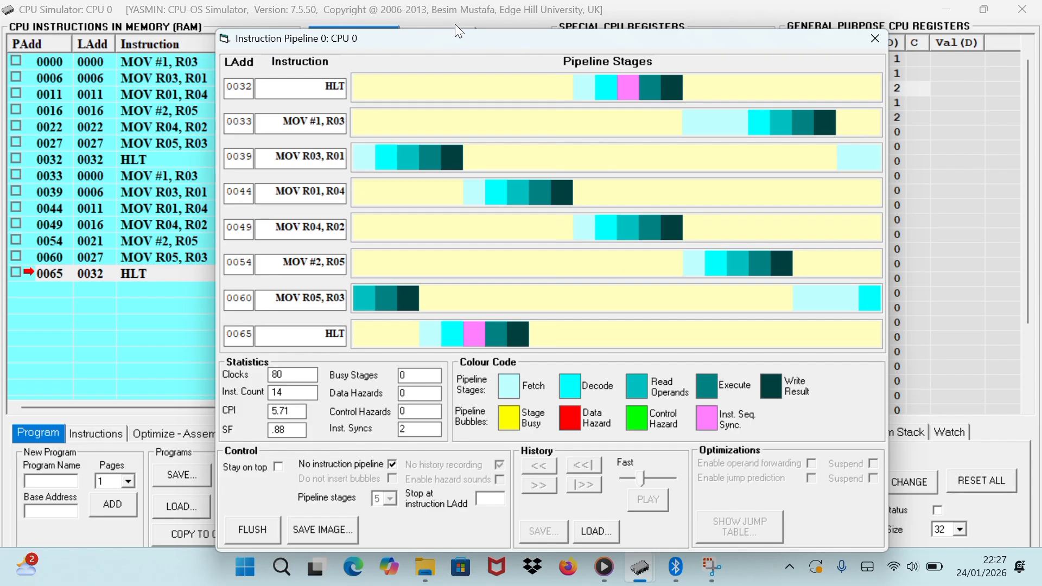
left_click(479, 36)
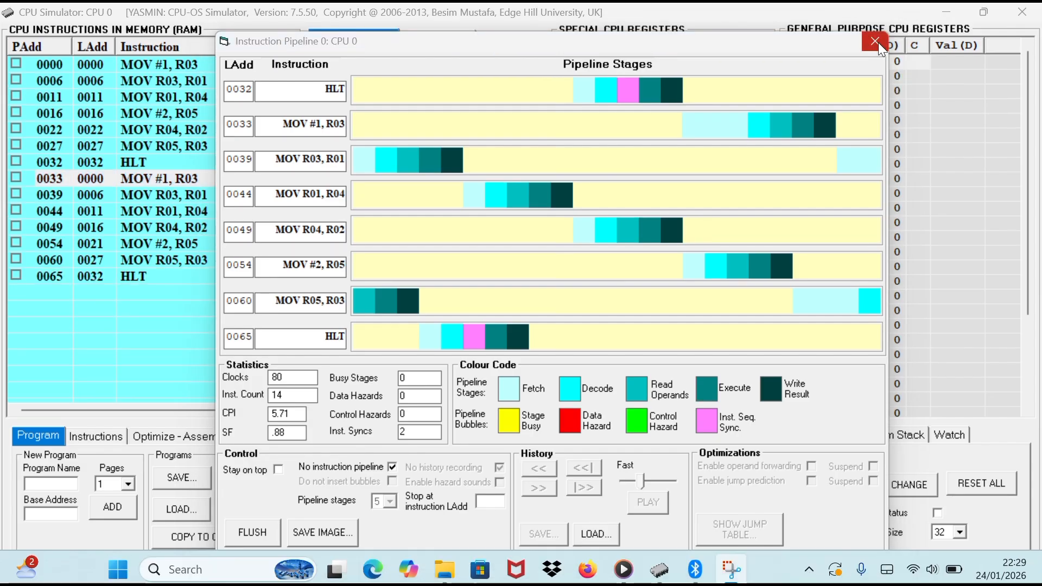
left_click(876, 42)
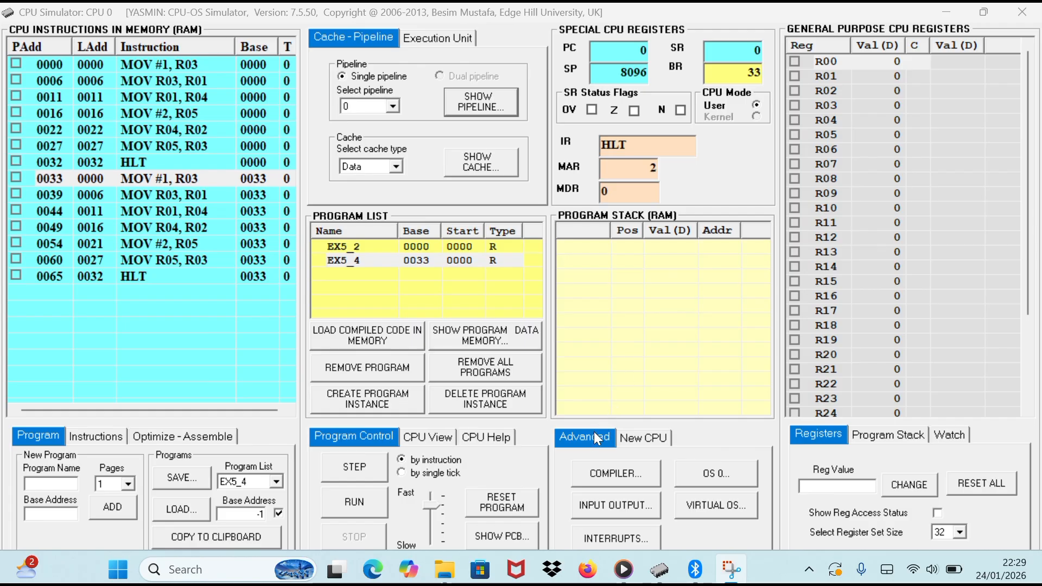
Check that code dependency optimization is off for EX5_4 and compile the source again.
left_click(600, 469)
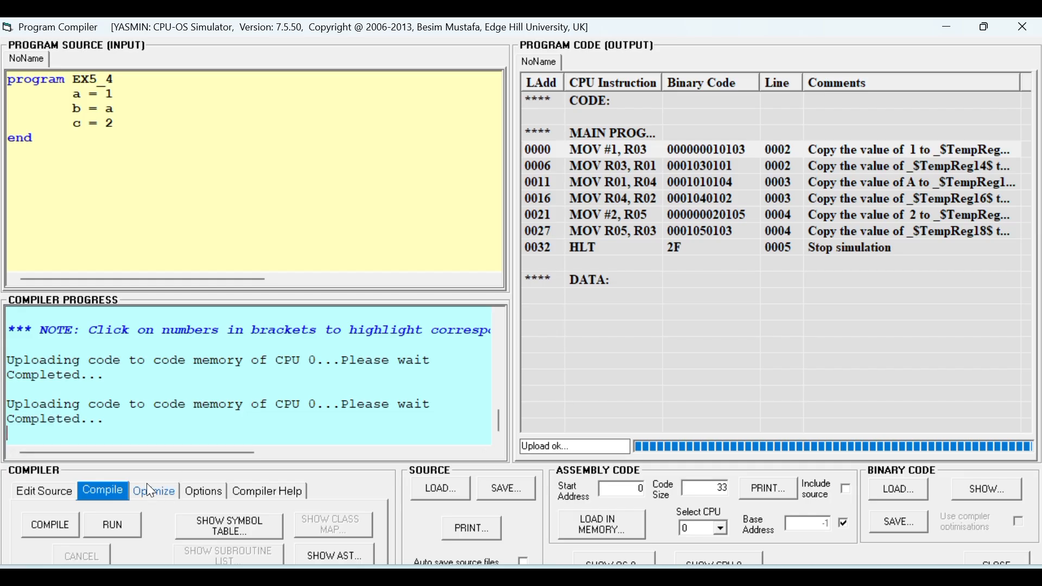
left_click(151, 491)
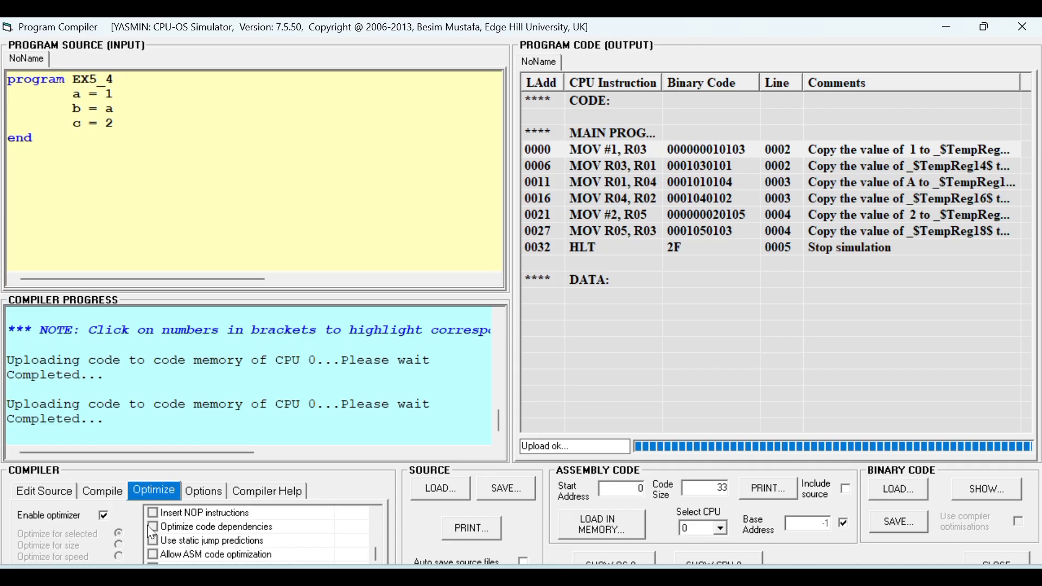
left_click(112, 502)
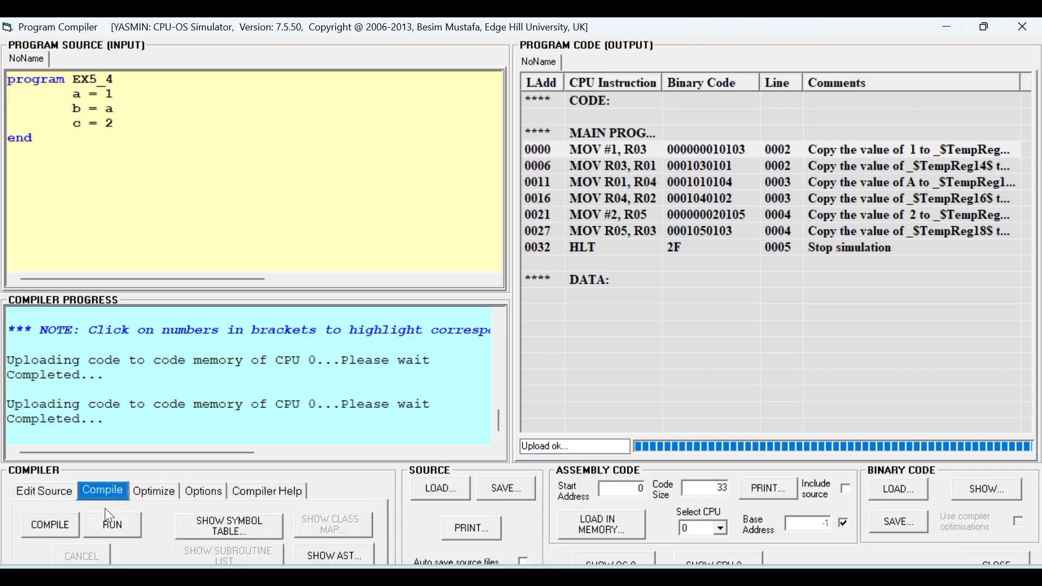
left_click(45, 525)
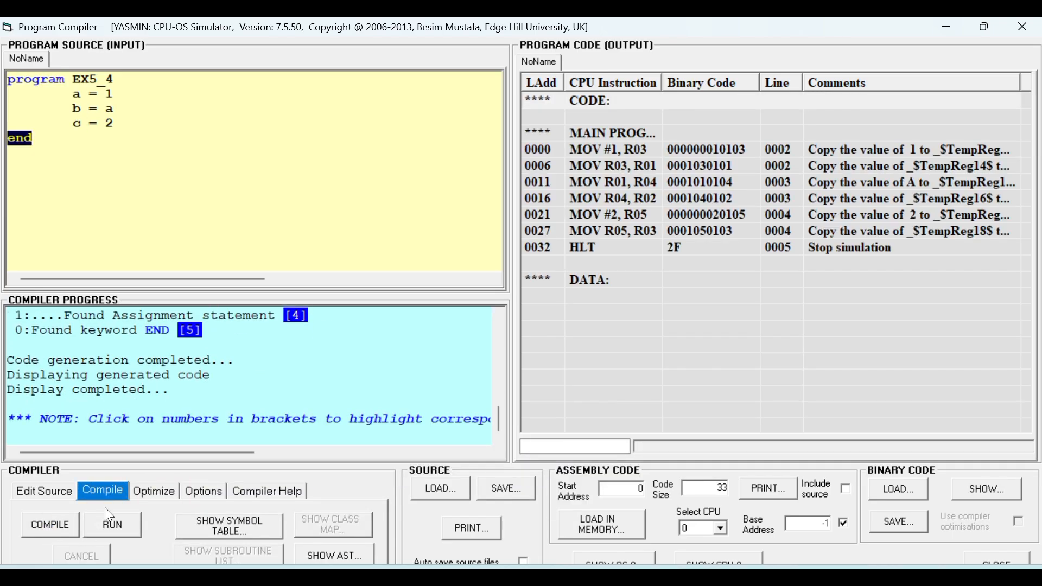
Reload the recompiled EX5_4 code into CPU memory and run it again, dismissing the messages.
left_click(592, 524)
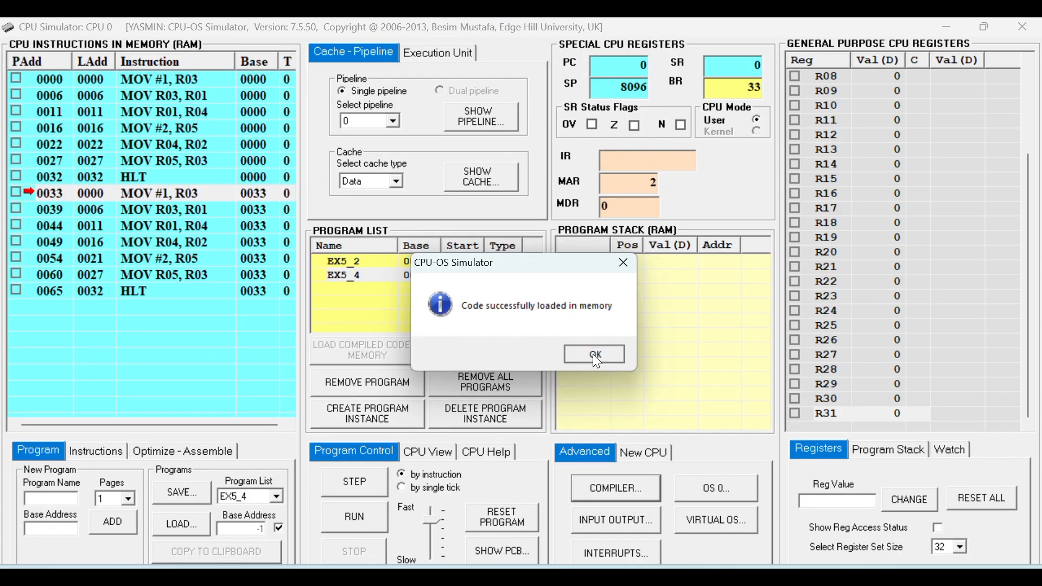
left_click(595, 356)
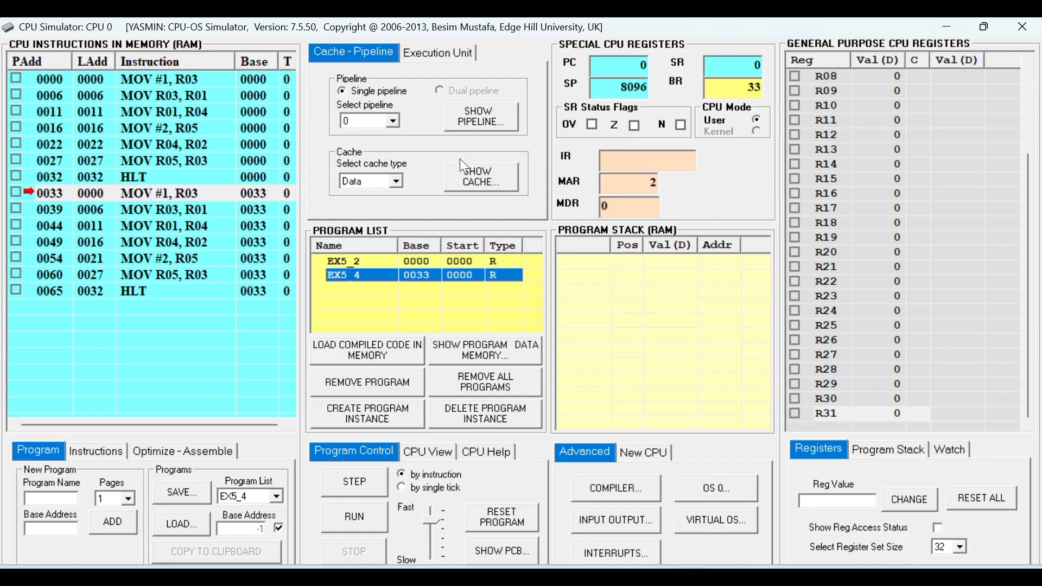
left_click(356, 518)
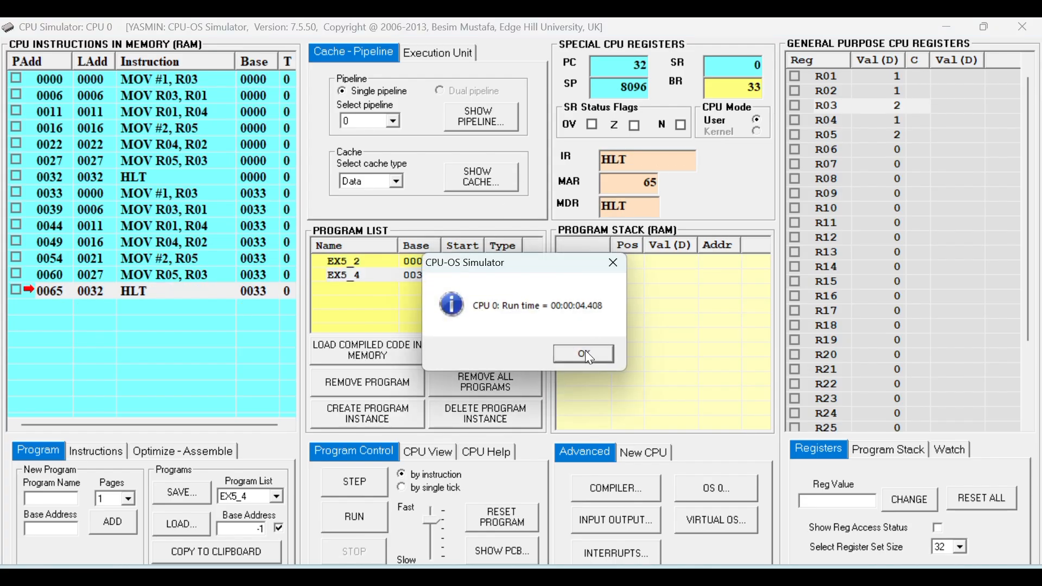
left_click(585, 351)
Show the instruction pipeline for the repeated EX5_4 run and examine its stages, clocks, CPI and SF.
left_click(499, 116)
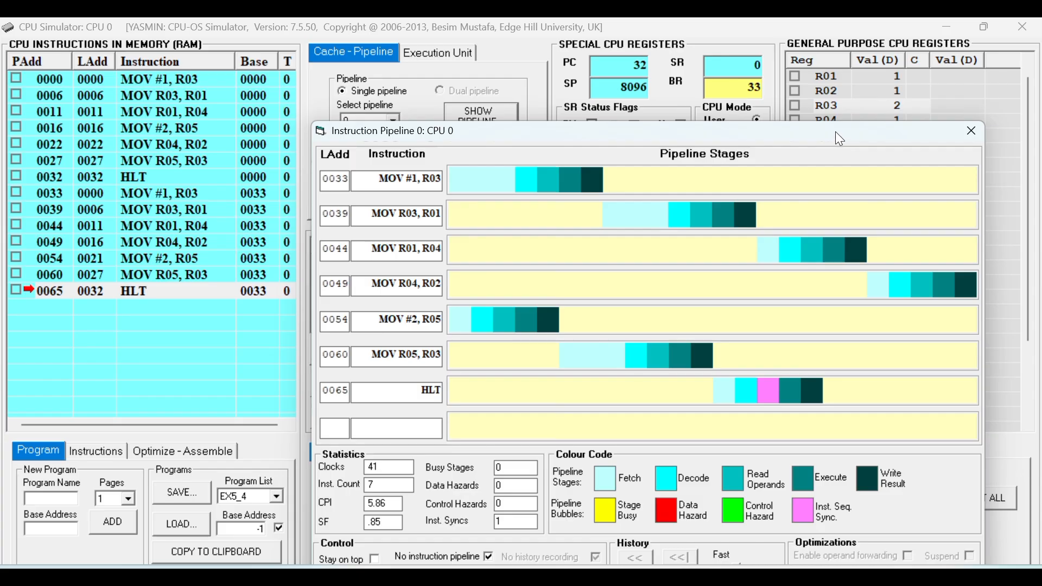
left_click_drag(836, 132, 745, 59)
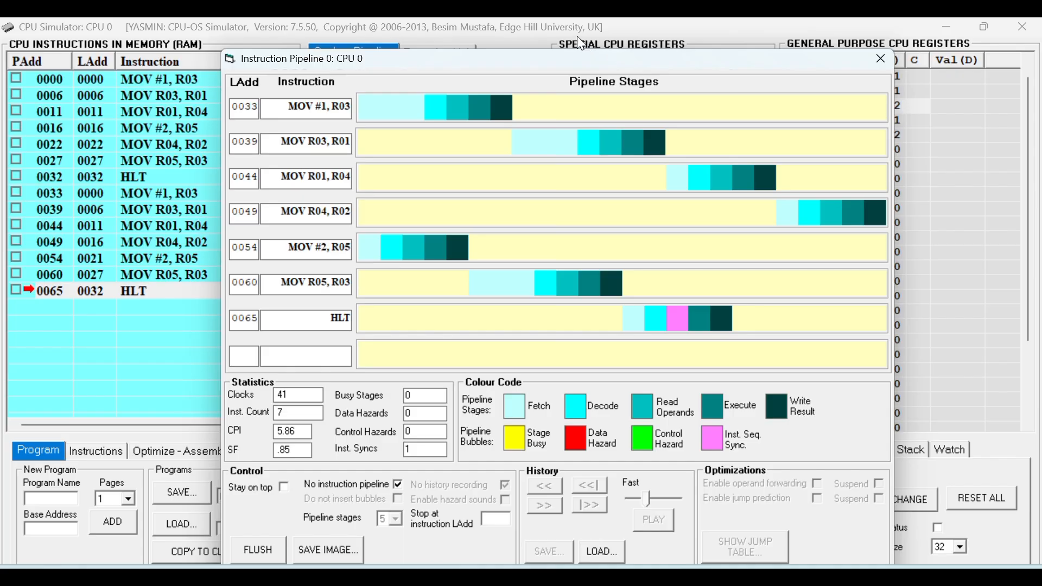
left_click(469, 47)
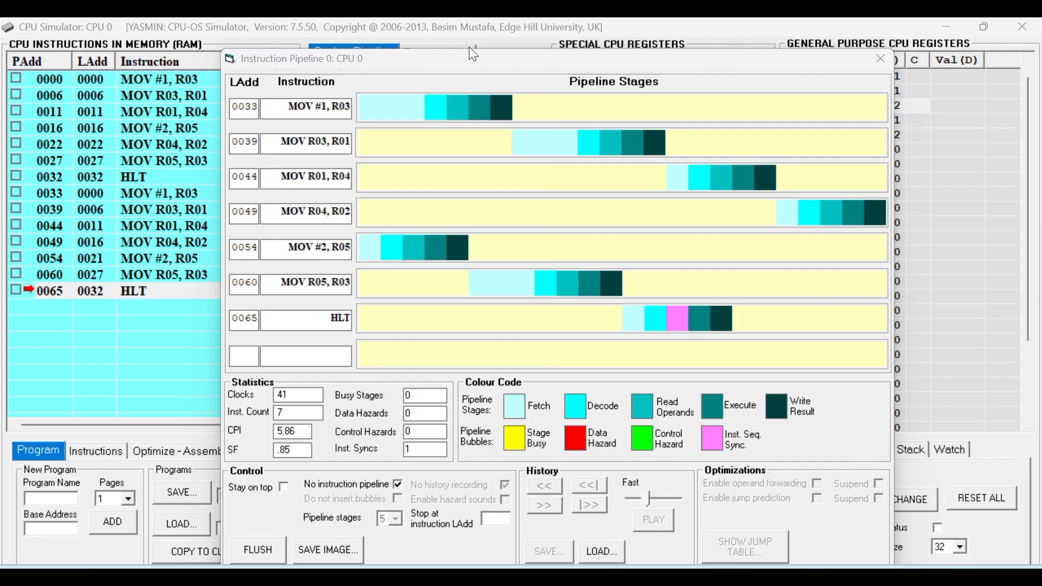
left_click(497, 49)
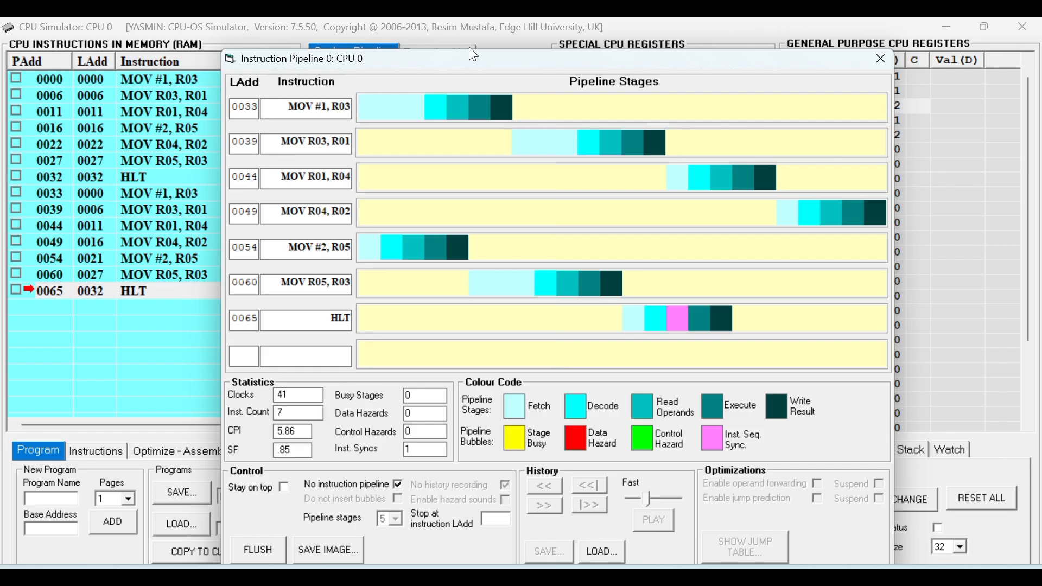
left_click(470, 48)
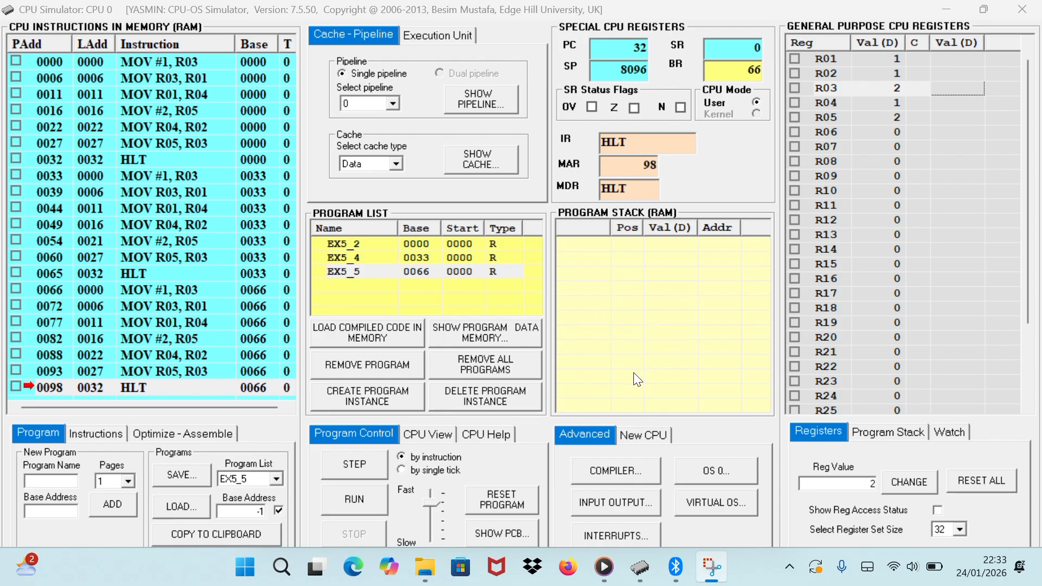
Create a new blank source in the compiler and start a program named EX6.
left_click(596, 470)
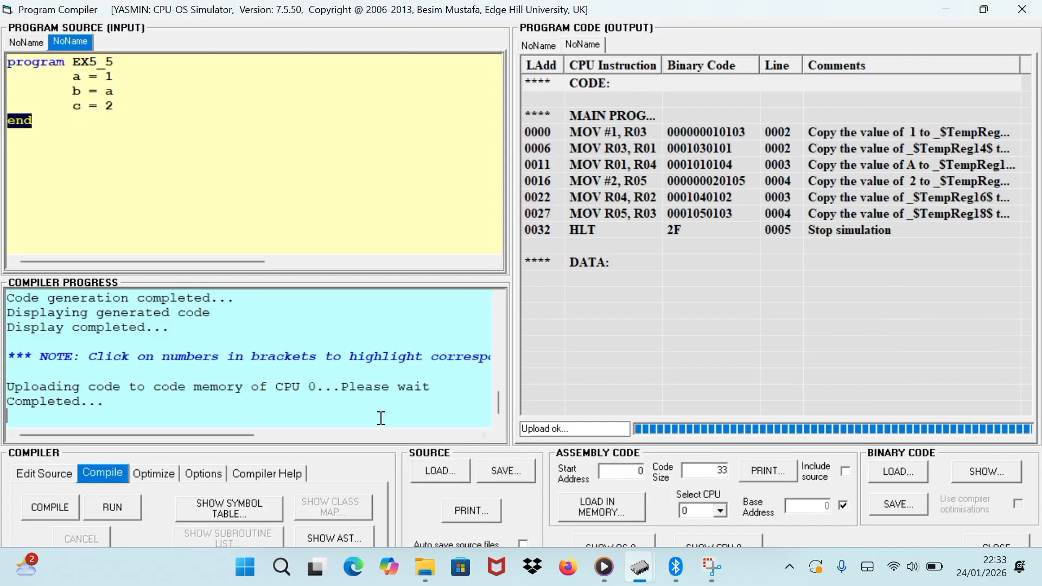
left_click(60, 478)
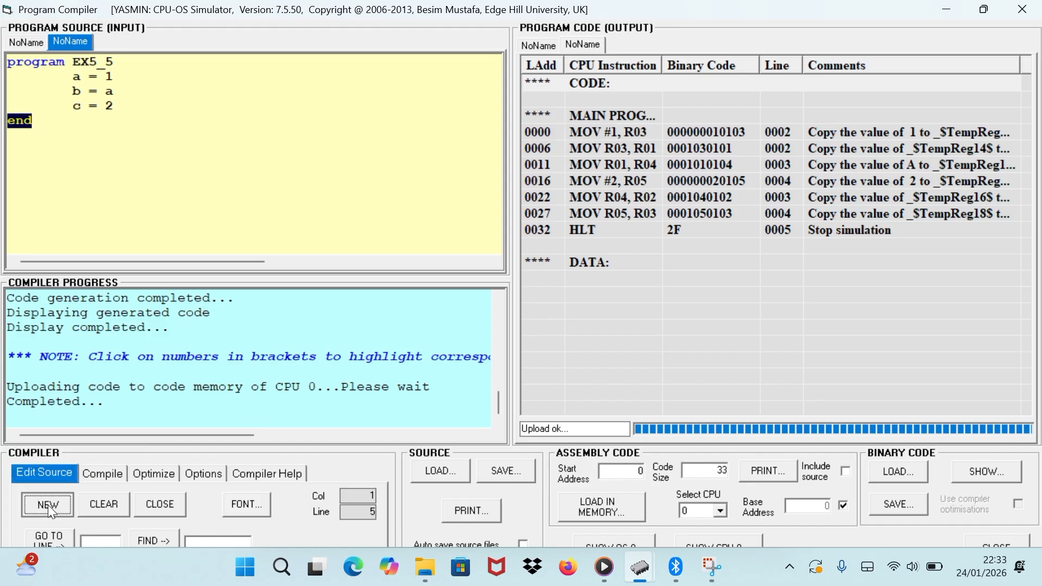
left_click(48, 505)
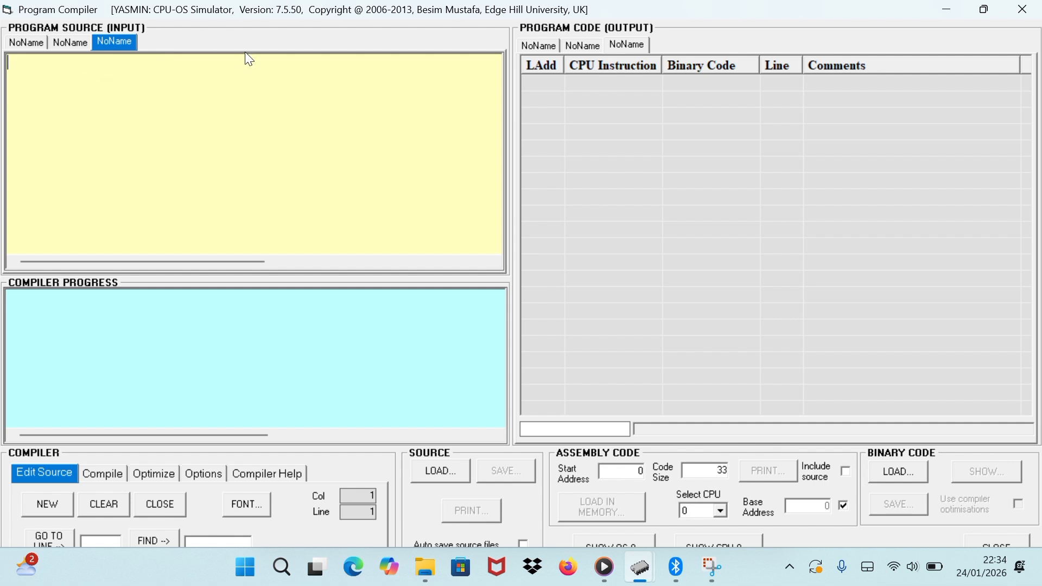
type("pr")
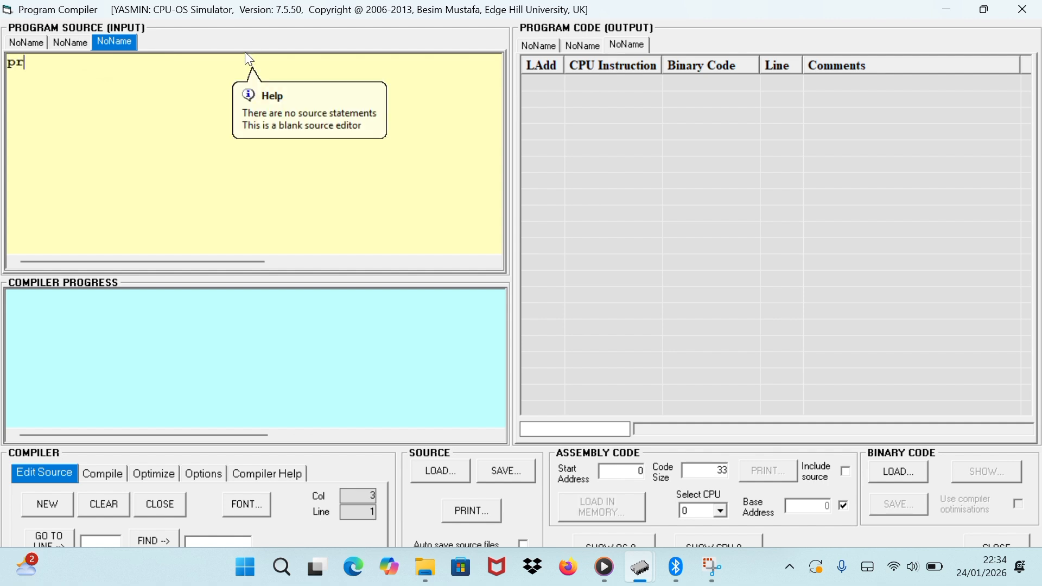
type("o")
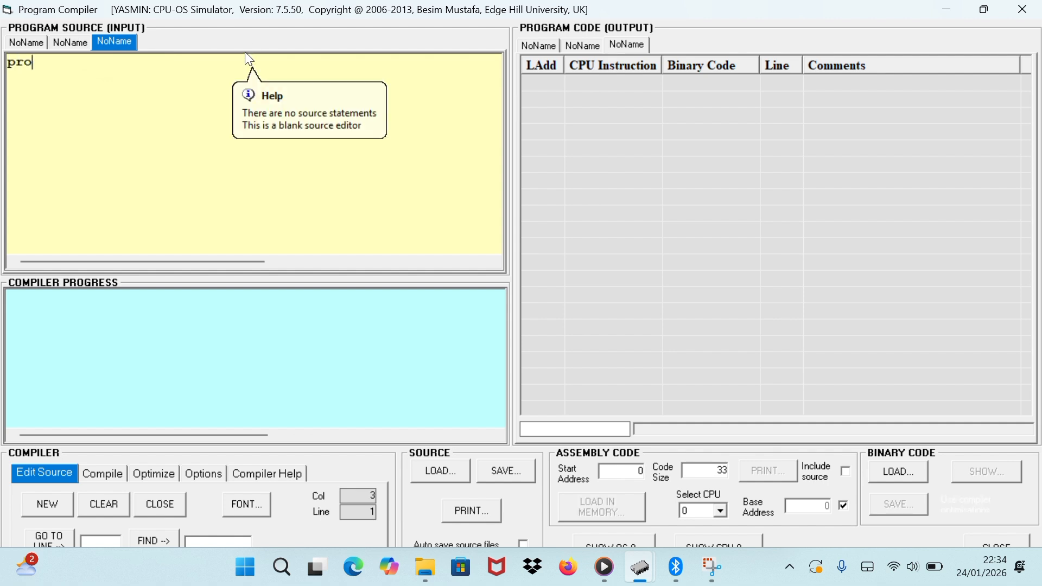
type("gram")
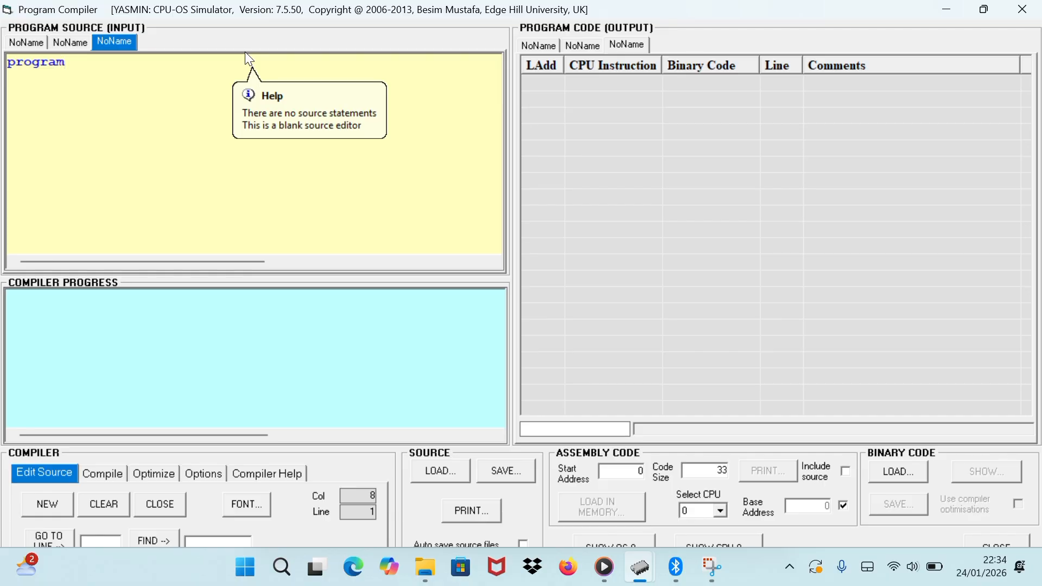
key("Caps_Lock")
type("EX")
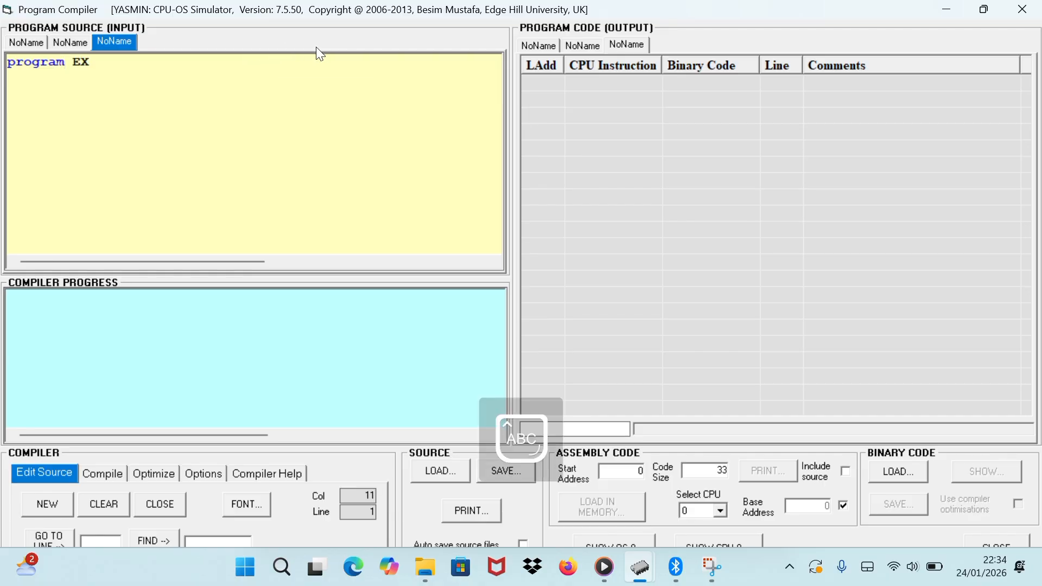
type("6")
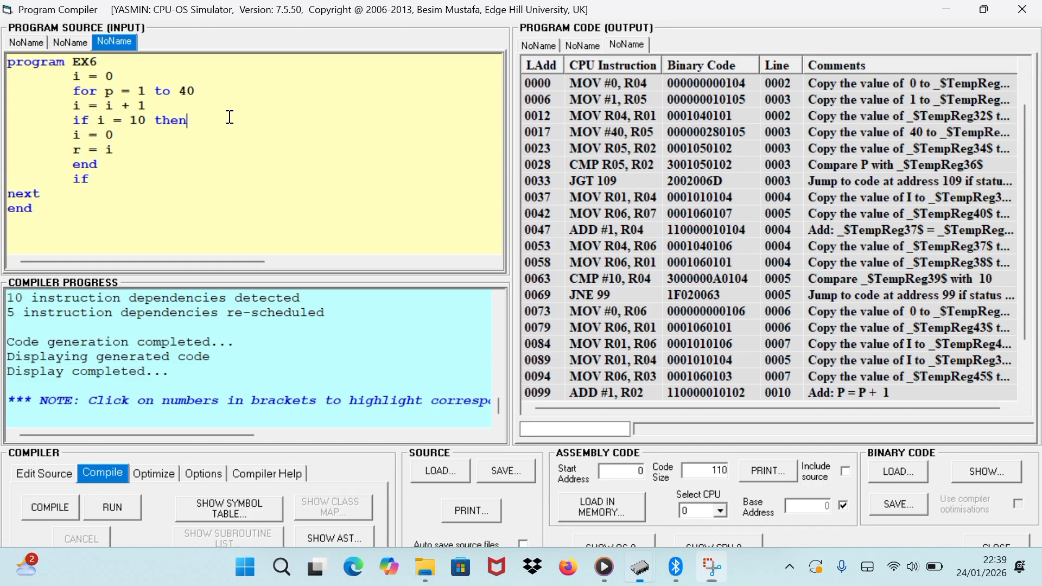
left_click(228, 131)
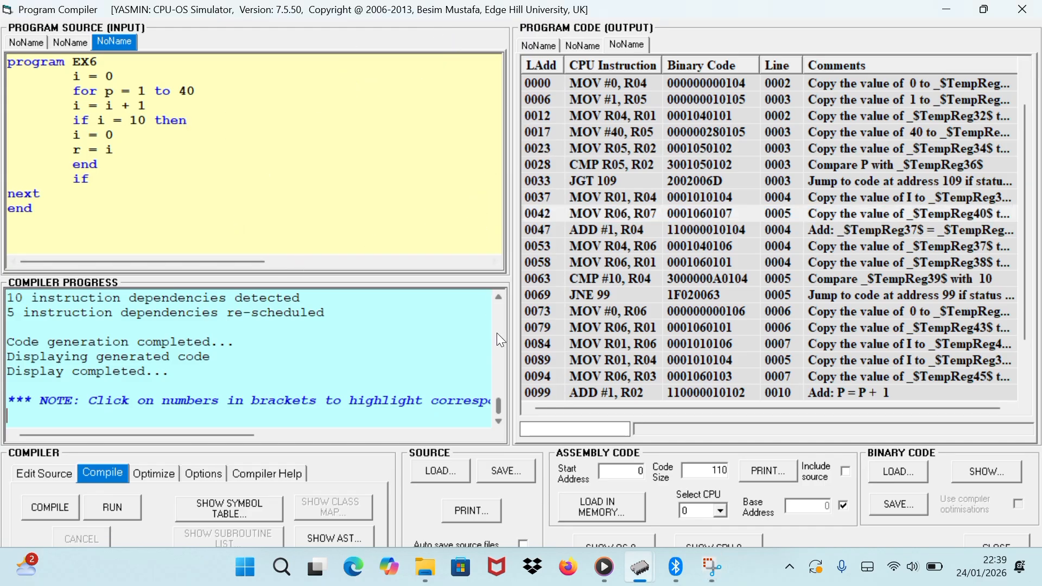
Turn off Optimize code dependencies for EX6, check the Remove redundant code option, and return to the compile controls.
left_click(142, 474)
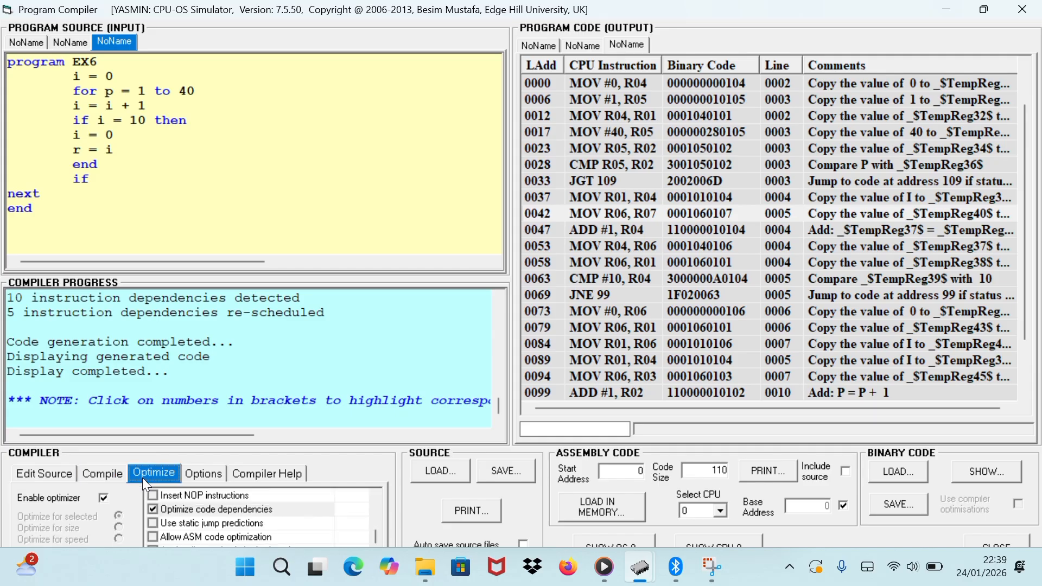
left_click(151, 509)
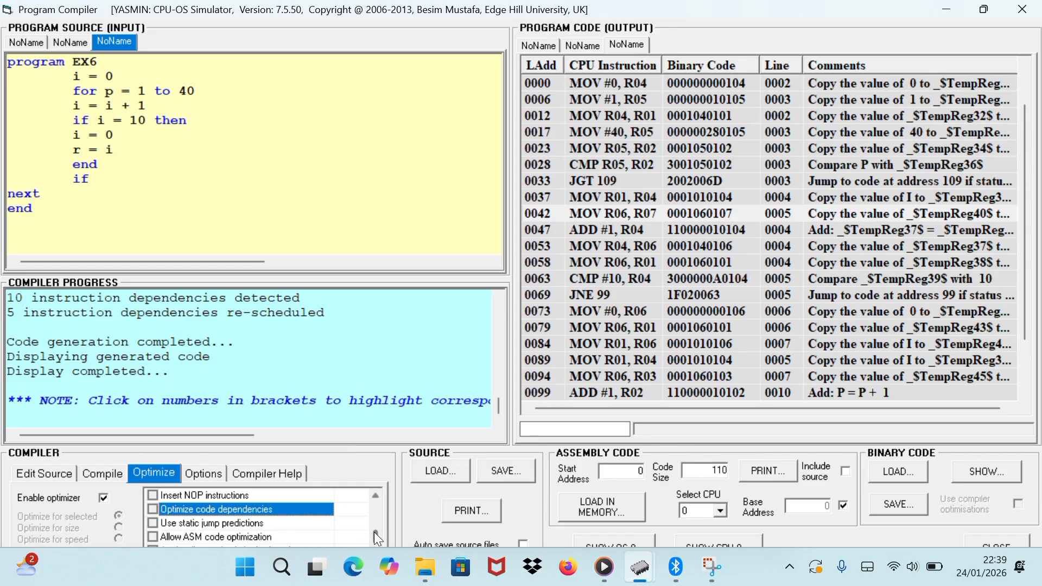
left_click_drag(373, 532, 379, 501)
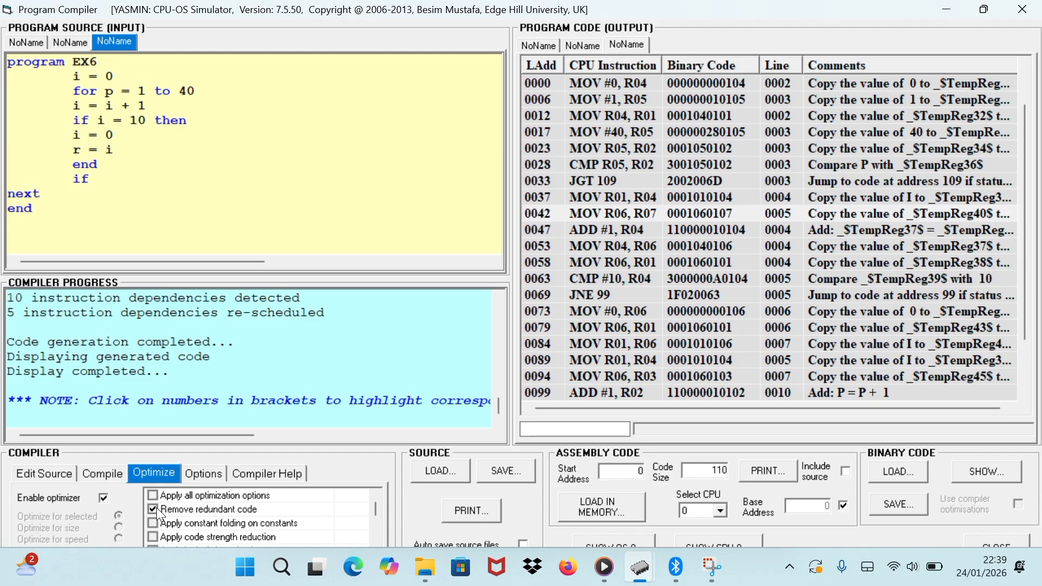
left_click(121, 480)
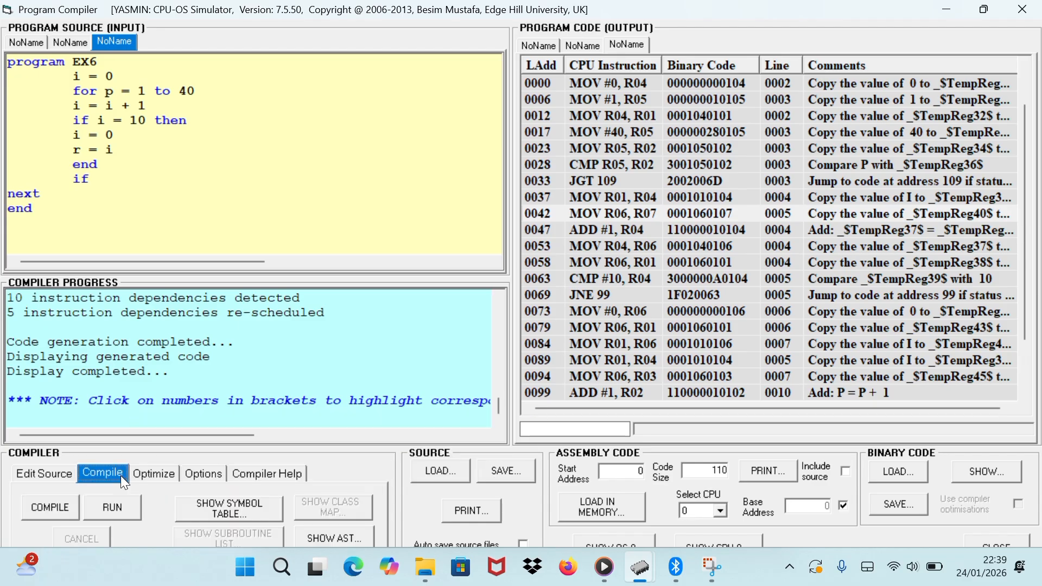
Recompile the EX6 loop program and load its code into CPU memory, dismissing the load message.
left_click(38, 505)
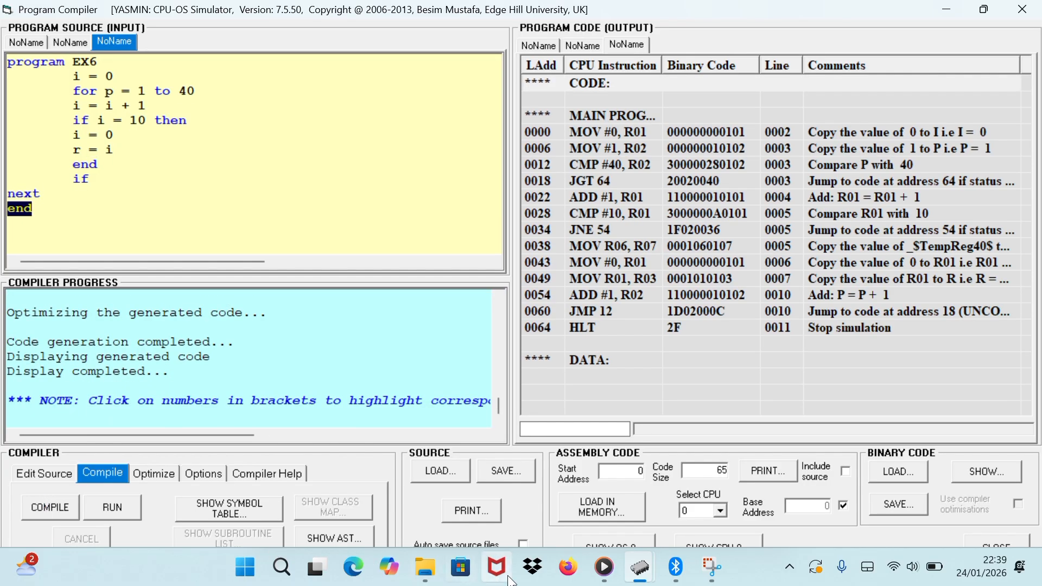
left_click(591, 510)
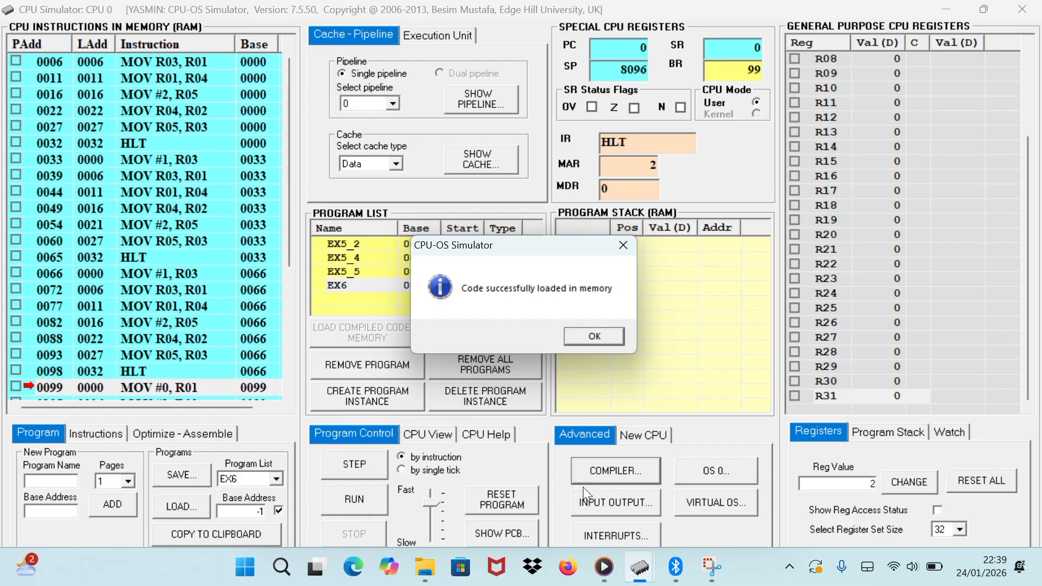
left_click(603, 332)
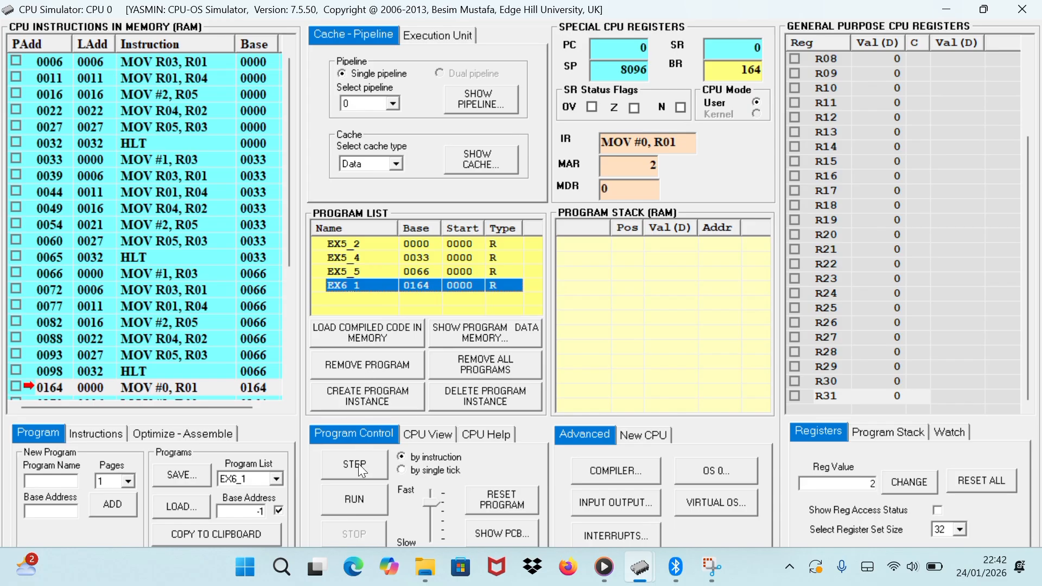
Run EX6_1 to completion with the instruction pipeline disabled, viewing its pipeline stages and statistics during the run.
left_click(355, 500)
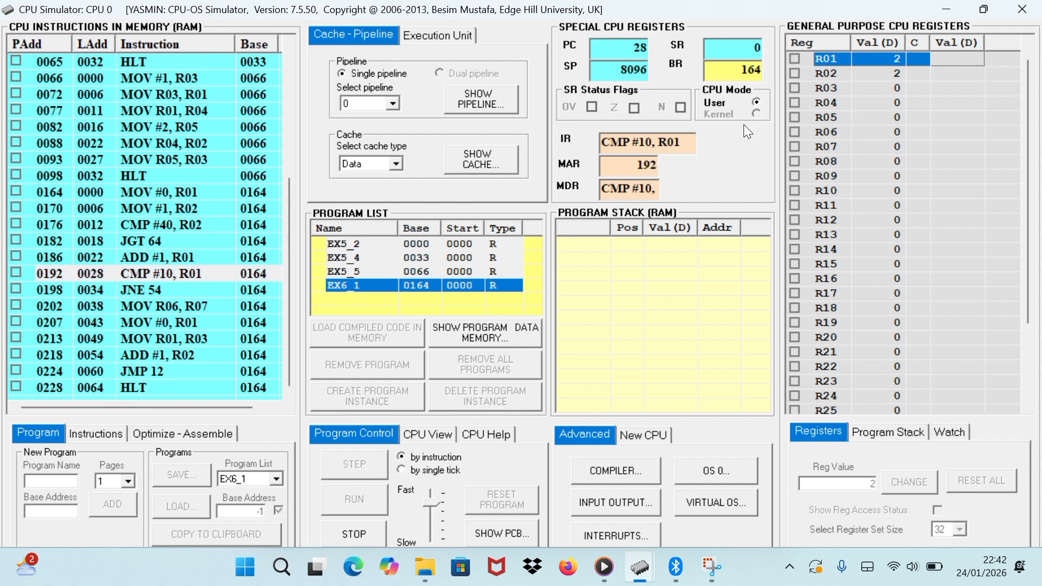
left_click(493, 97)
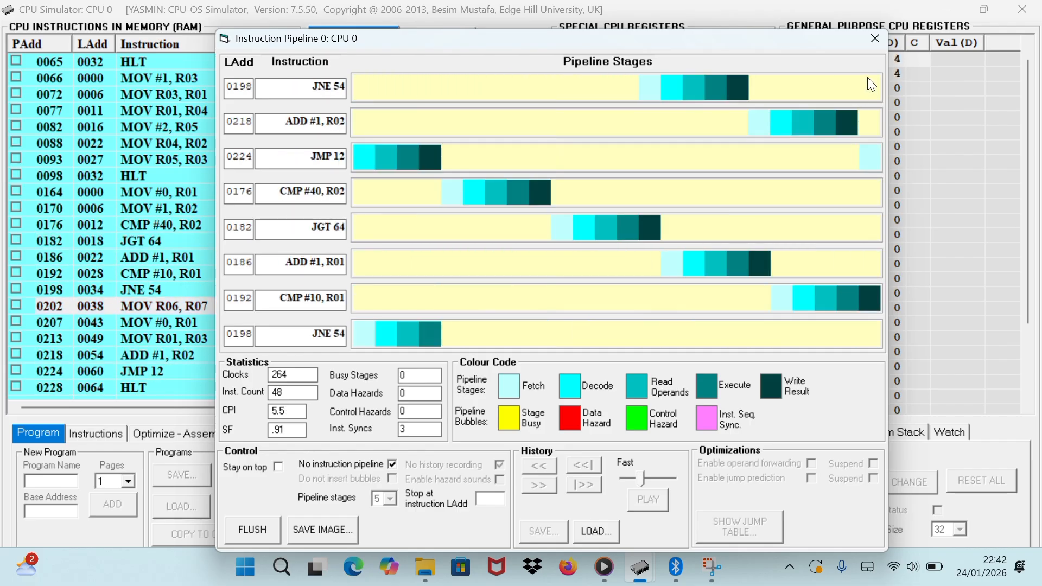
left_click(874, 40)
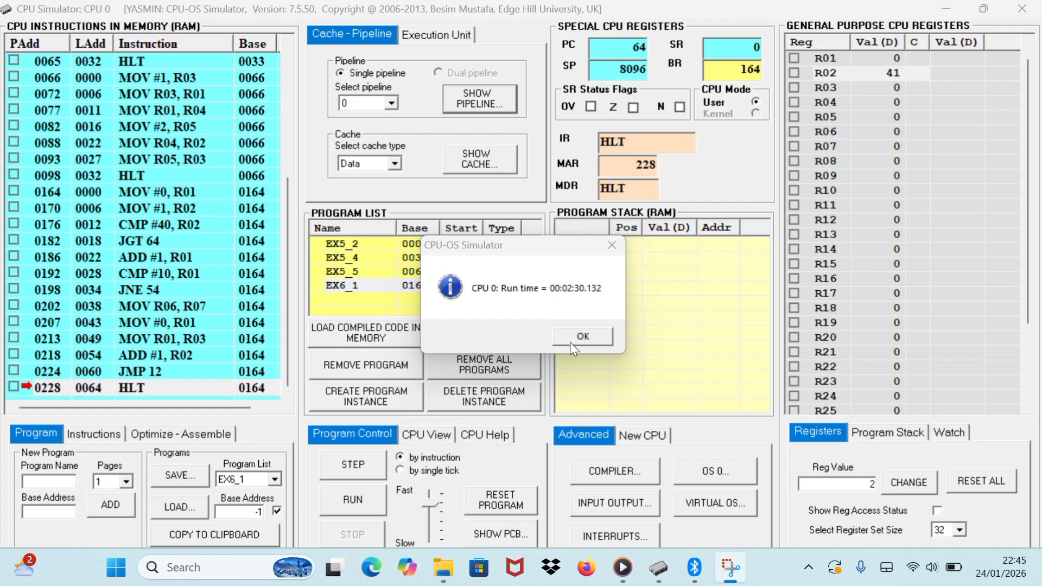
left_click(570, 342)
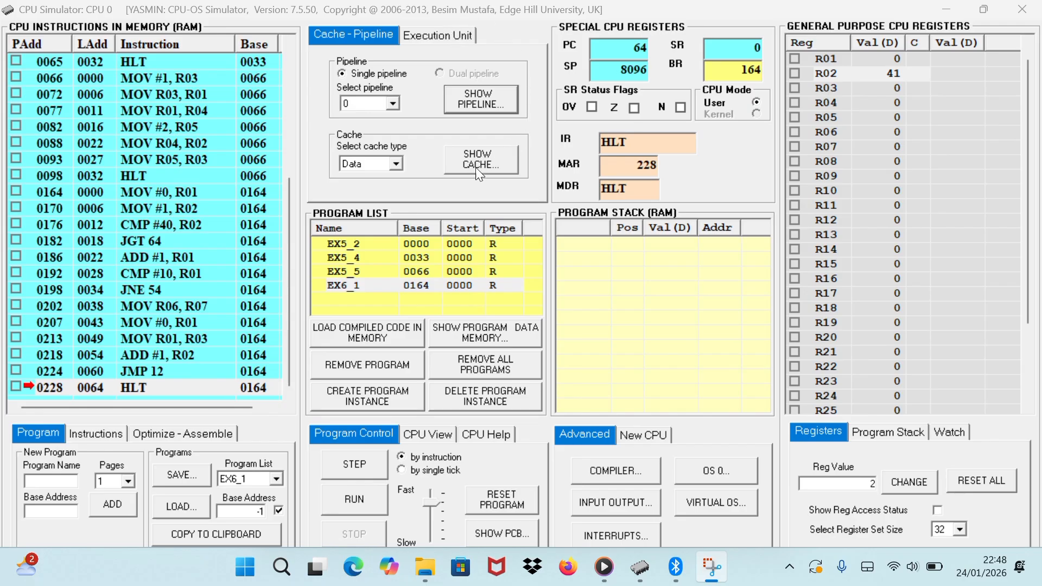
Reset EX6_1 and, in its pipeline settings, turn off No instruction pipeline and turn on Enable jump prediction.
left_click(516, 496)
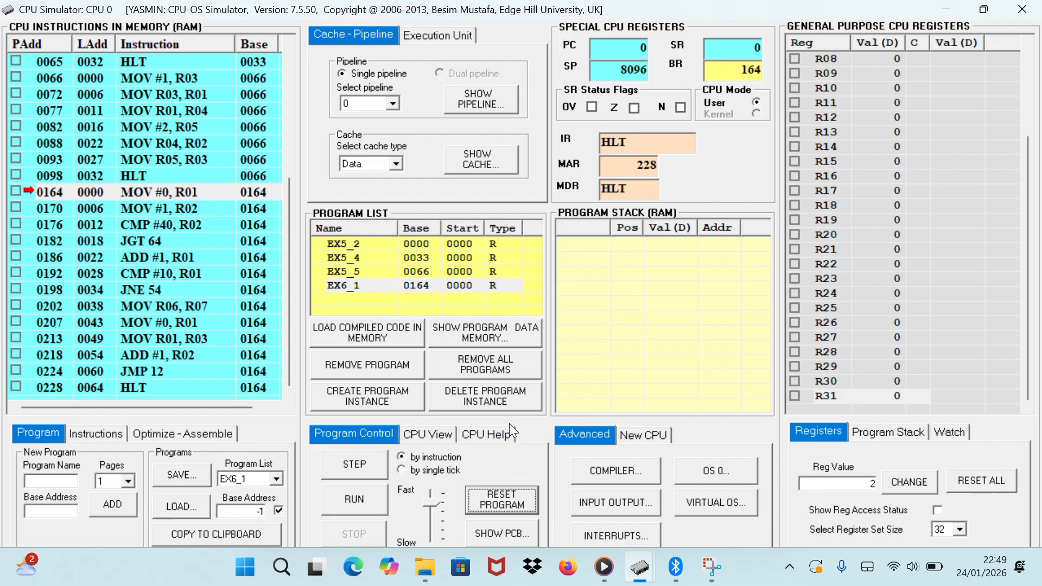
left_click(491, 285)
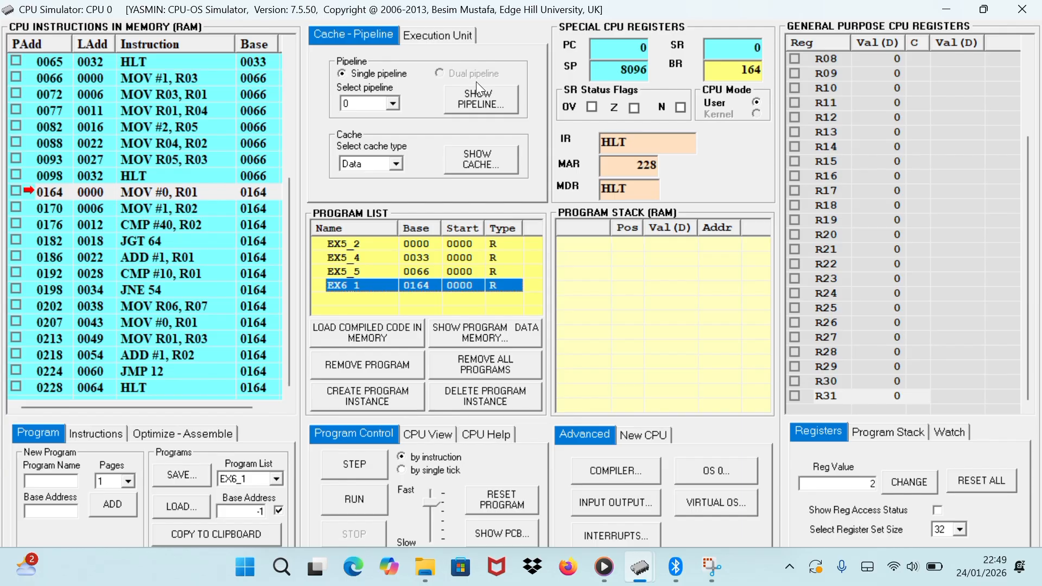
left_click(477, 97)
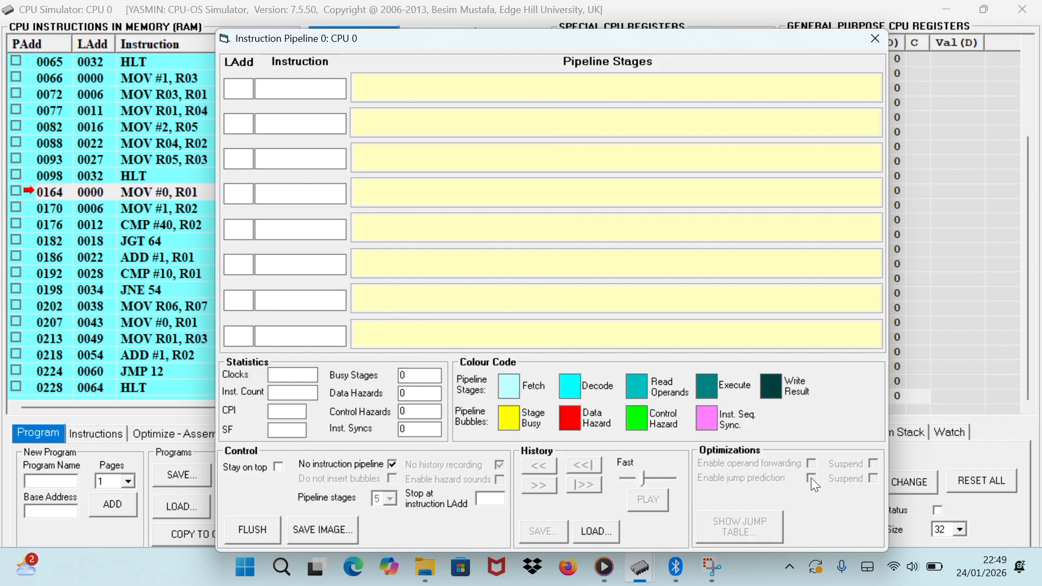
left_click(393, 465)
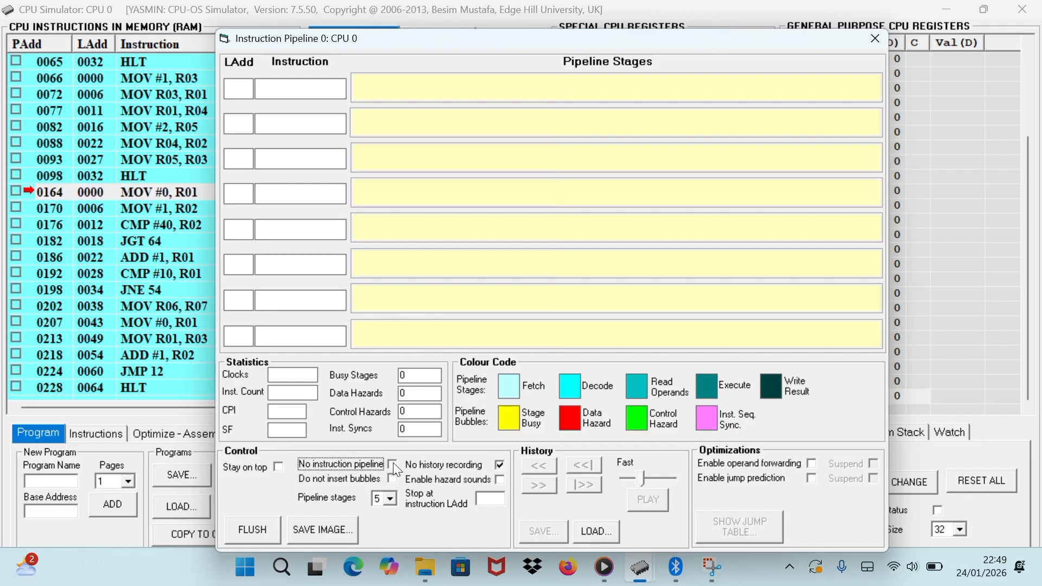
left_click(811, 477)
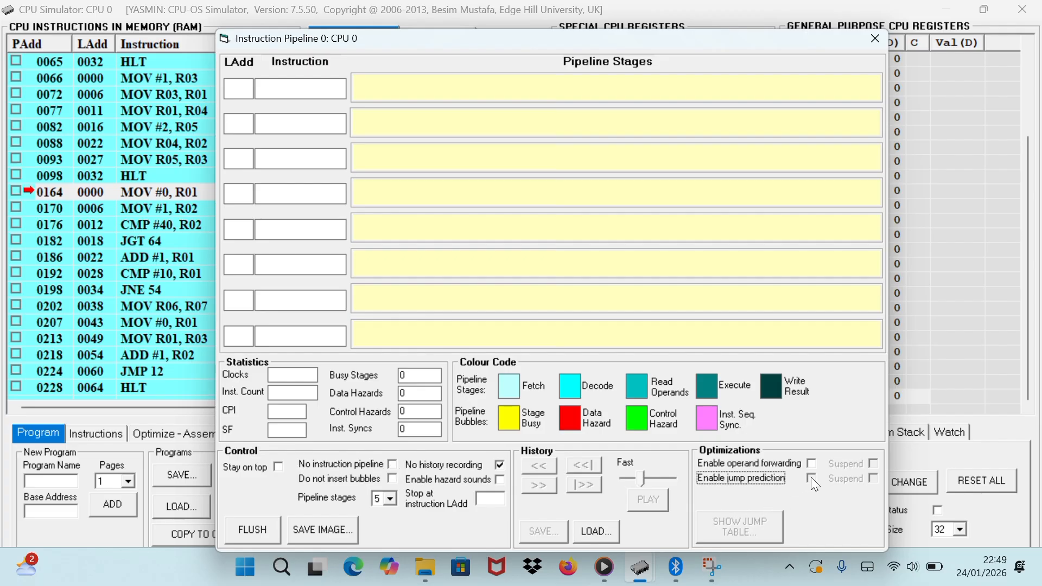
left_click(874, 47)
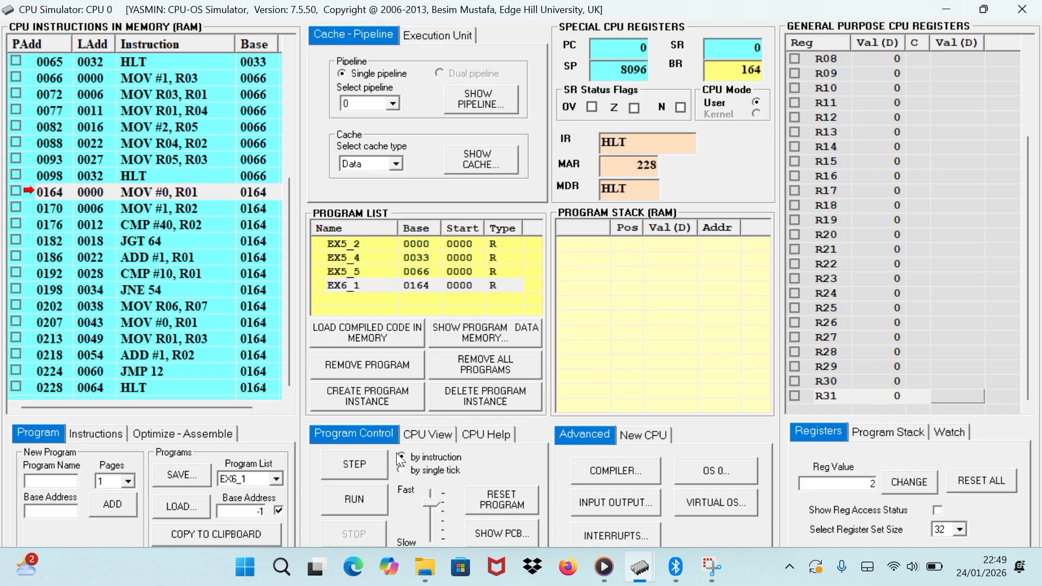
Run EX6_1 again to completion with jump prediction and examine its pipeline stages, clocks, CPI and SF.
left_click(347, 506)
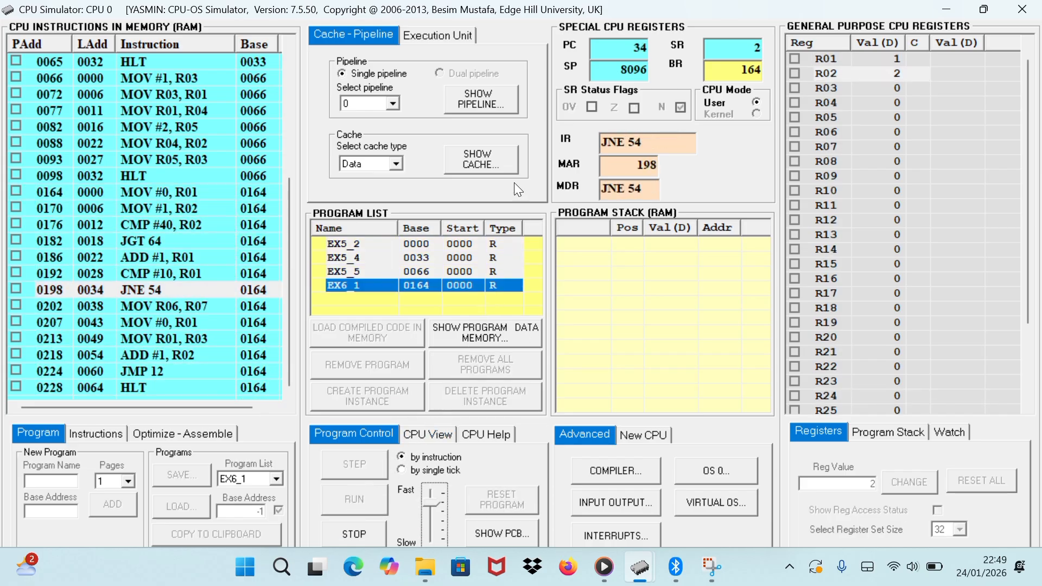
left_click(488, 99)
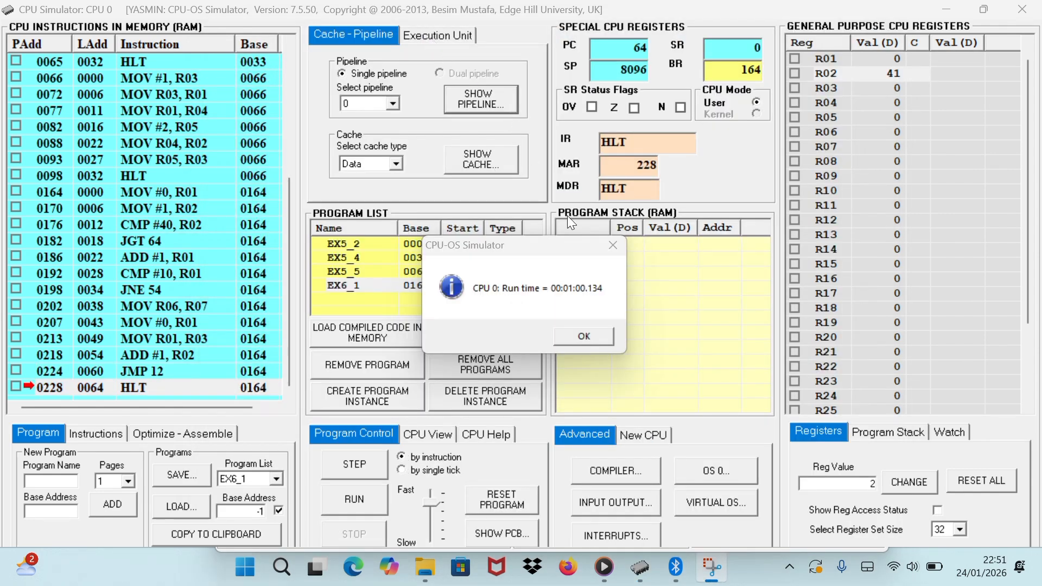
left_click(574, 334)
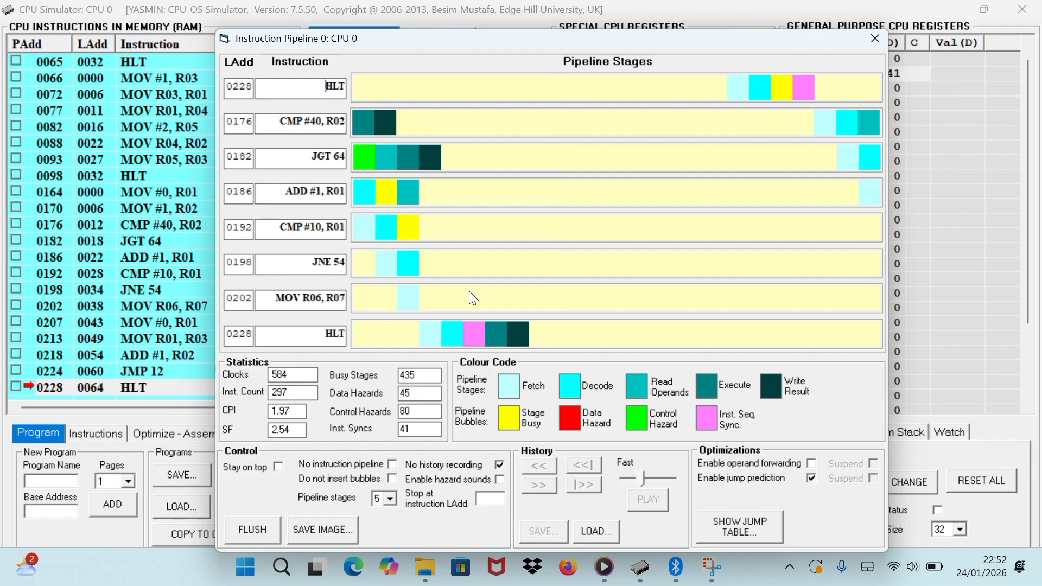
left_click(462, 27)
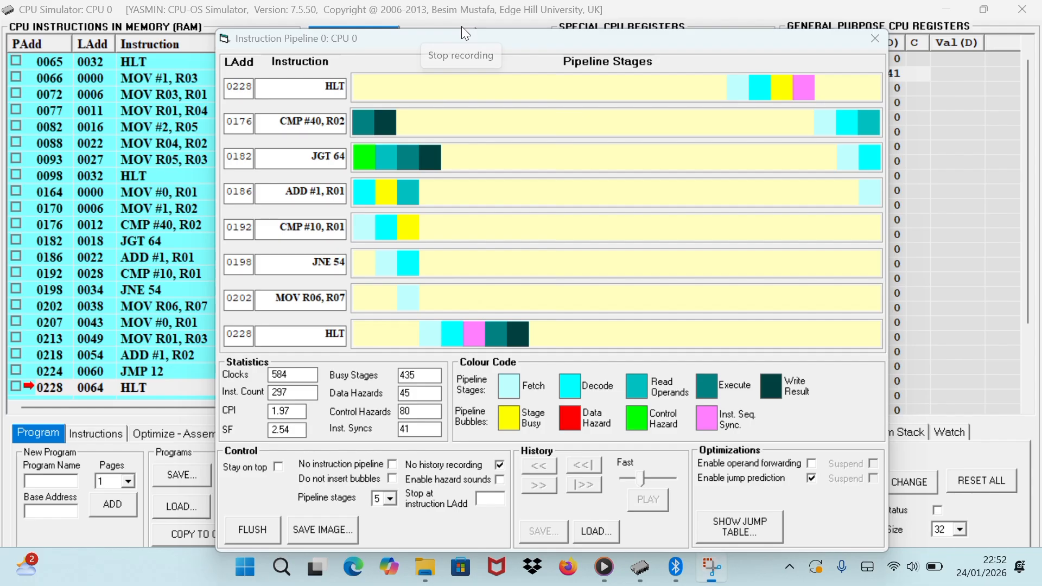